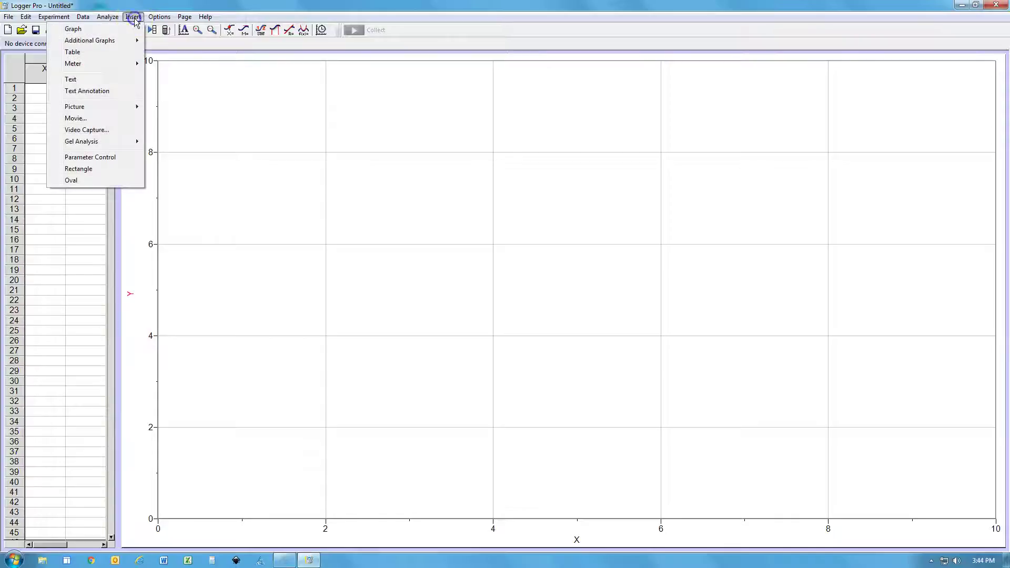
Step: Insert the movie face_to_face.mp4 from the College_Prep_Physics Chapter 2 folder in the Documents library
click(114, 117)
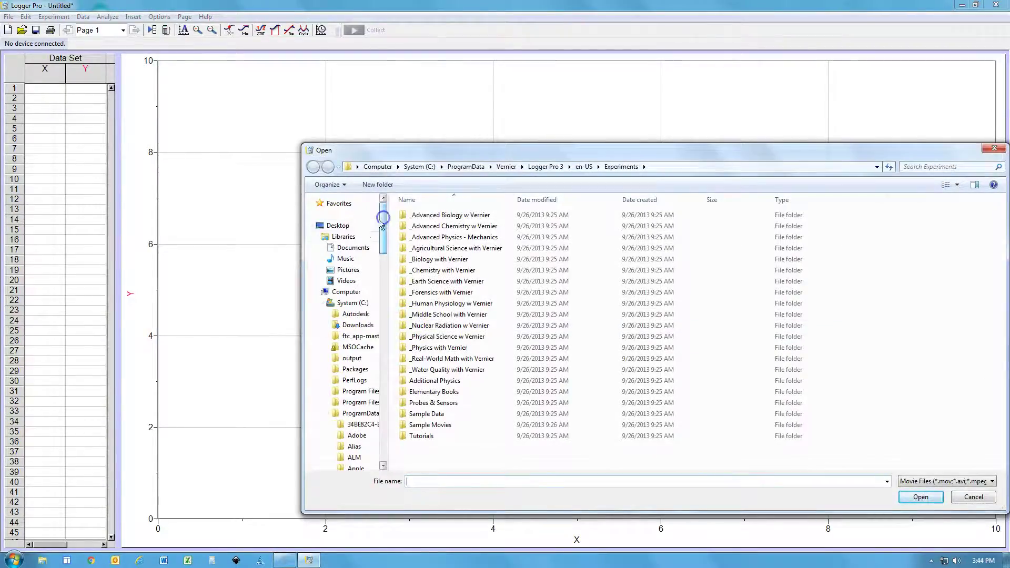
click(353, 247)
double_click(432, 321)
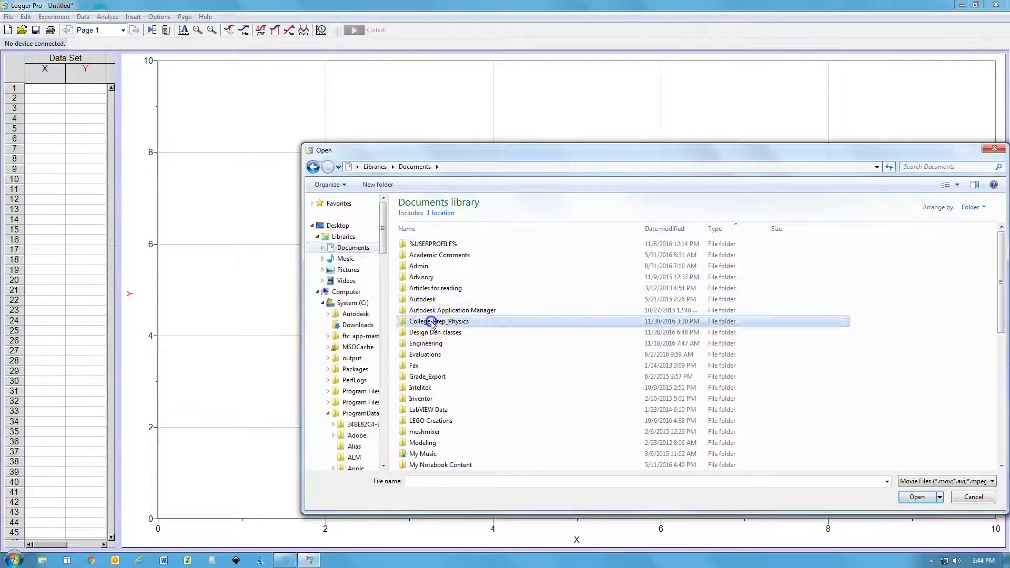
double_click(431, 322)
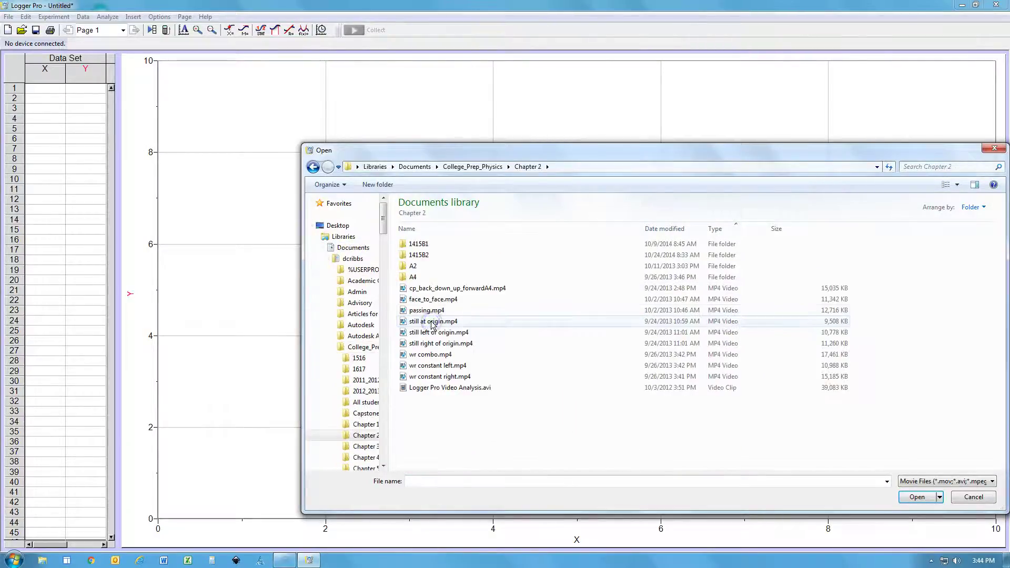
click(434, 300)
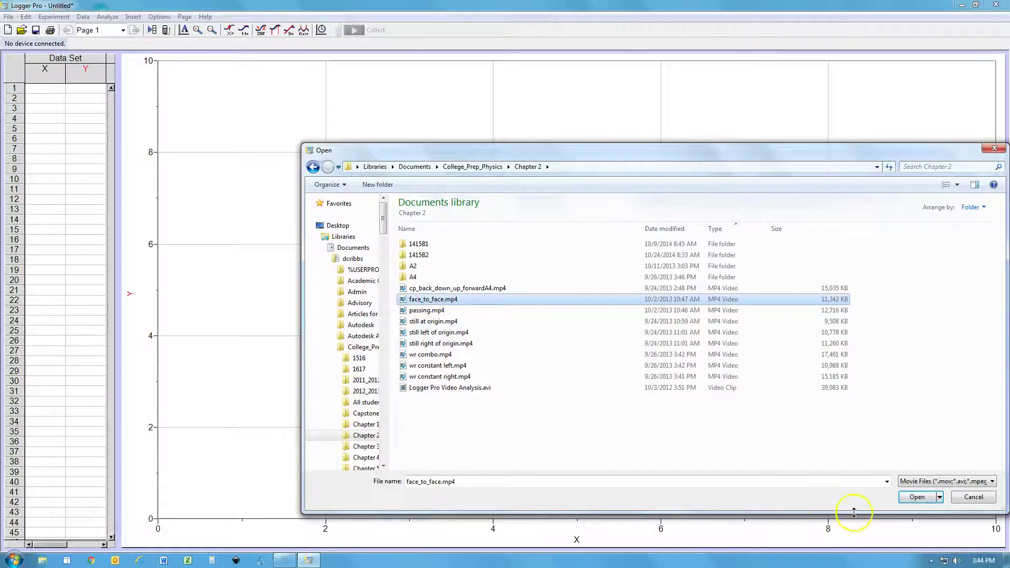
click(913, 497)
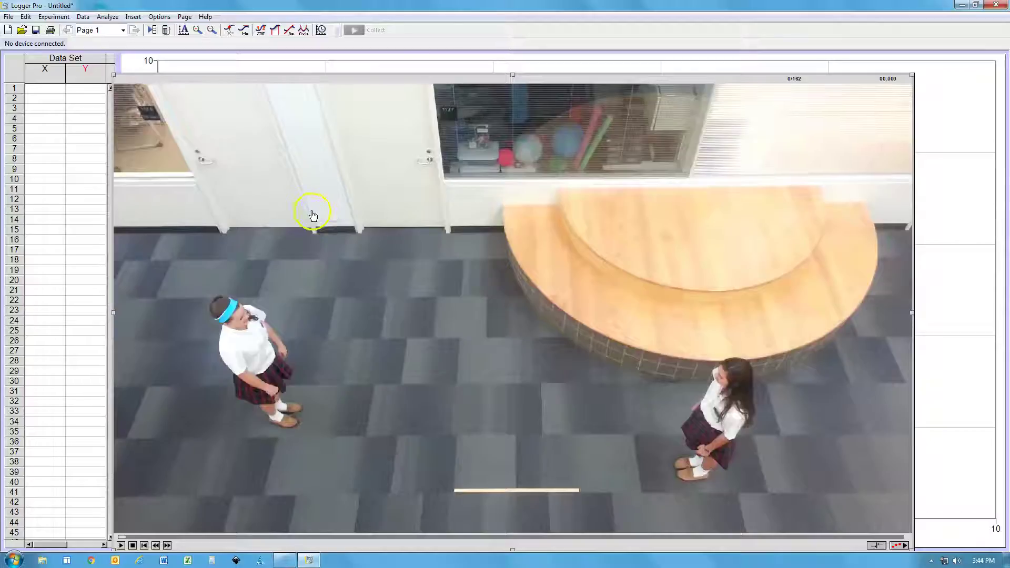
Step: Shrink the movie slightly, enable its video analysis tools, and move it up the page
drag(115, 74, 174, 81)
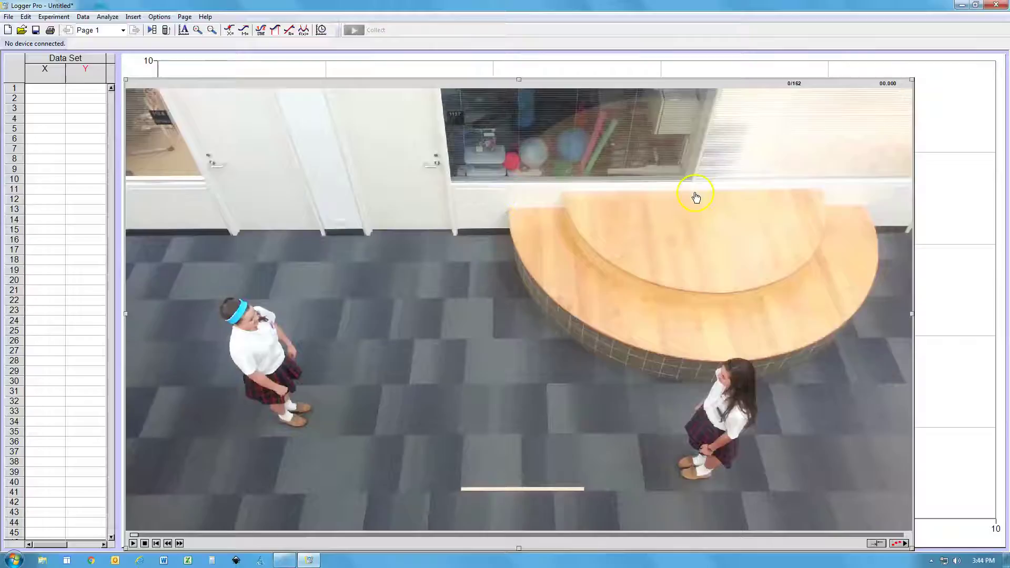
click(898, 543)
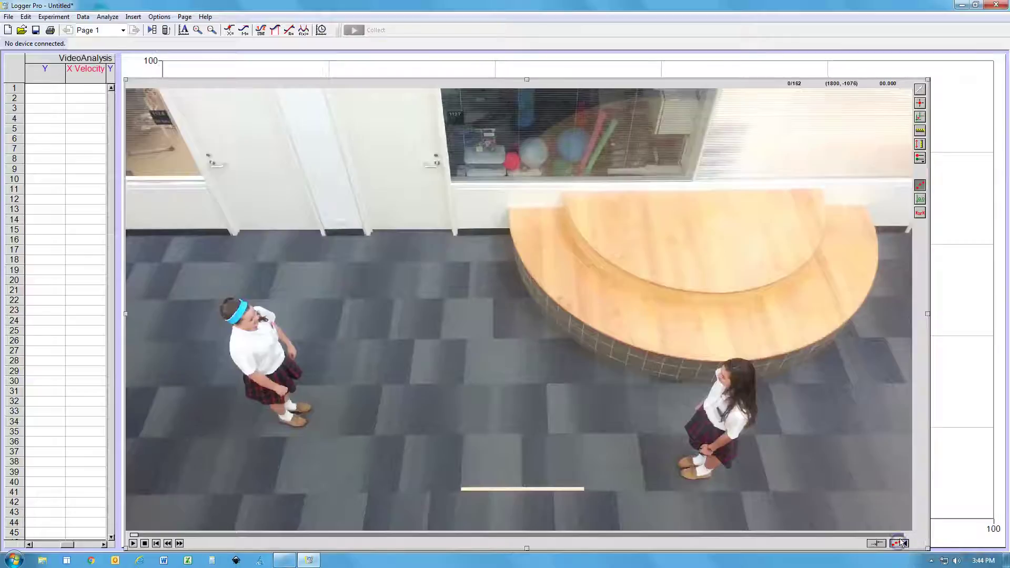
drag(777, 86, 787, 64)
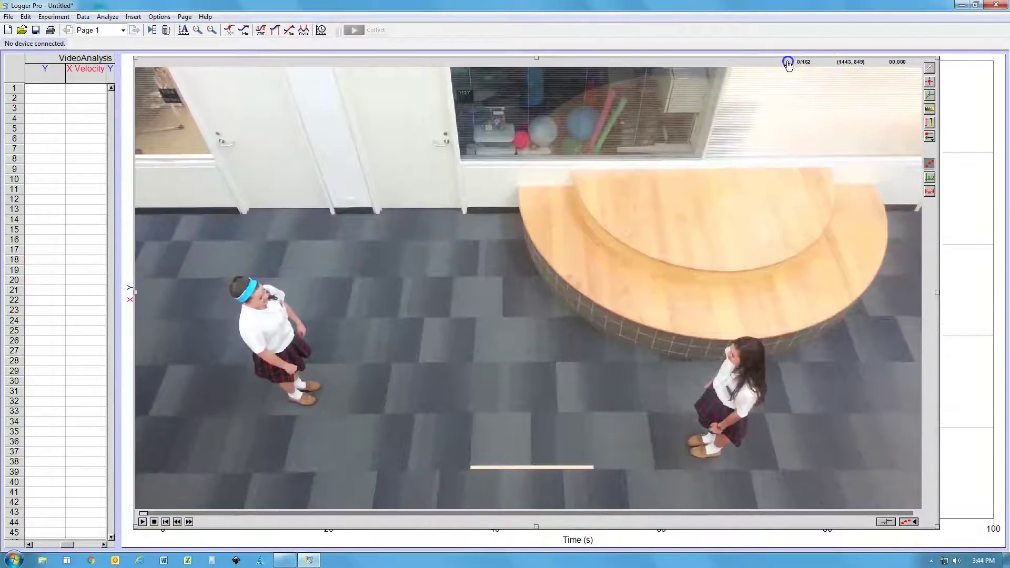
Step: Set the movie scale by tracing the light stick on the floor as a distance of 1 m
click(929, 108)
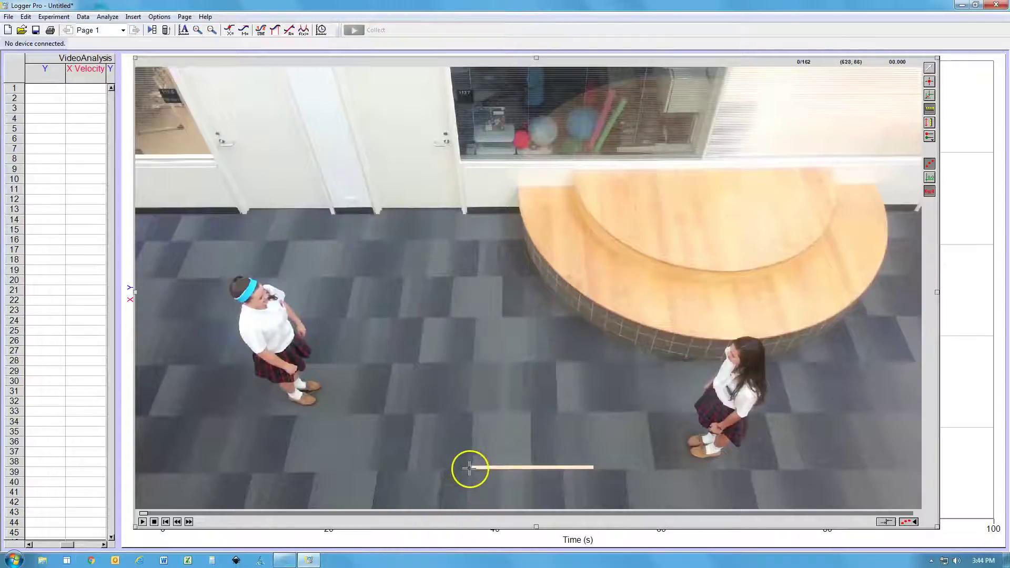
drag(470, 467, 593, 467)
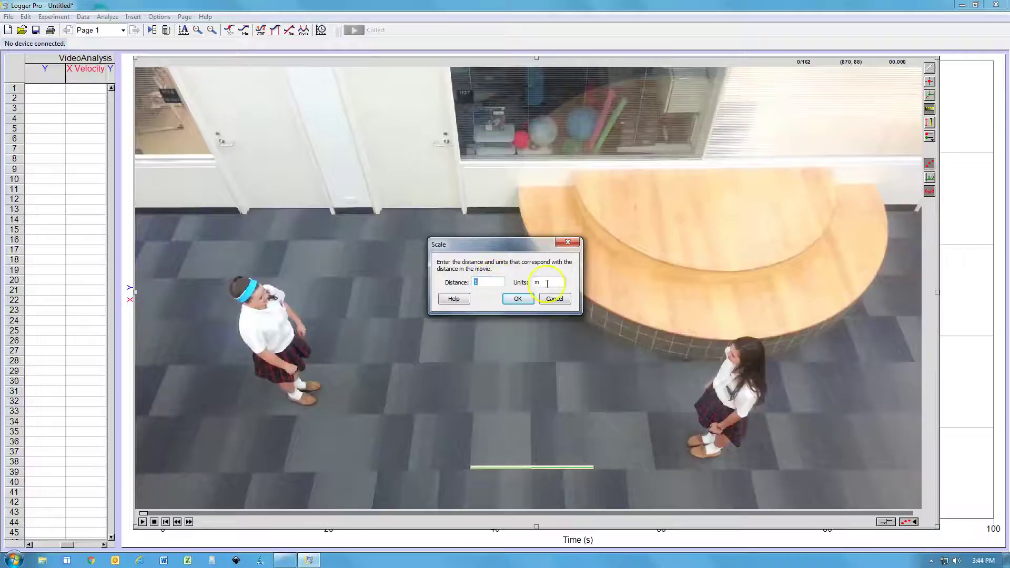
click(518, 299)
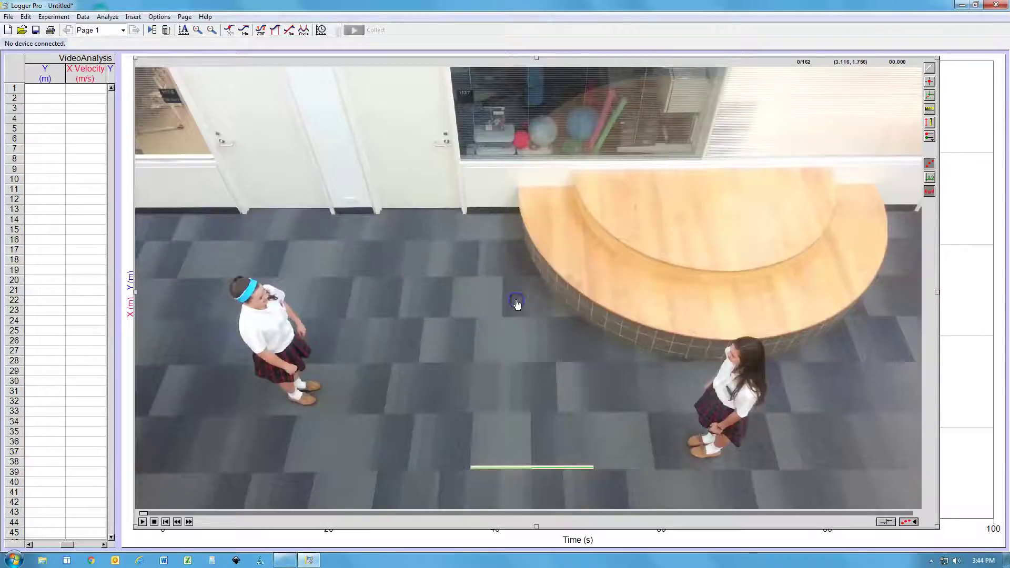
Step: Place the coordinate origin at the left end of the light stick on the floor
click(929, 96)
click(410, 271)
click(567, 365)
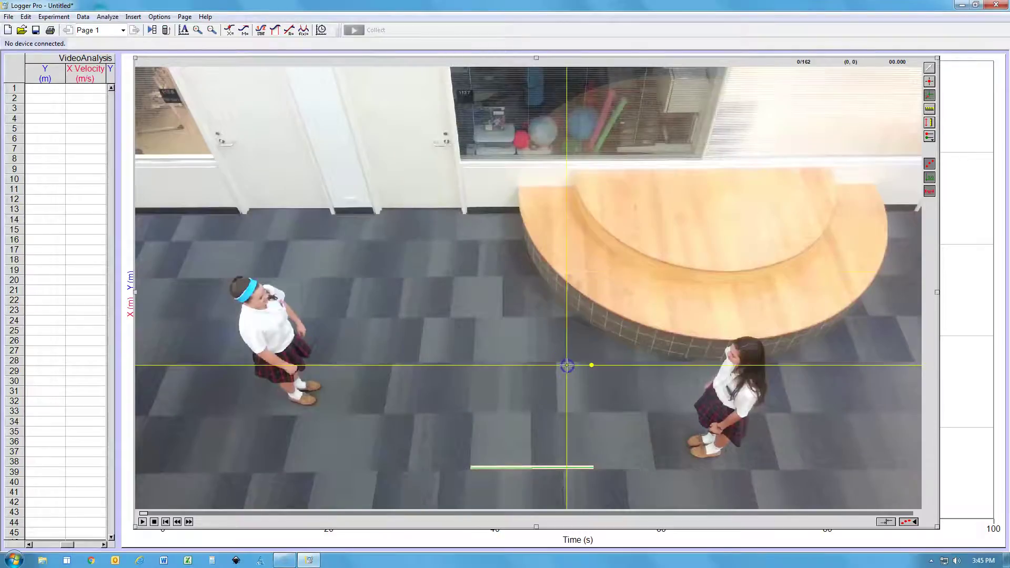
click(320, 396)
click(684, 449)
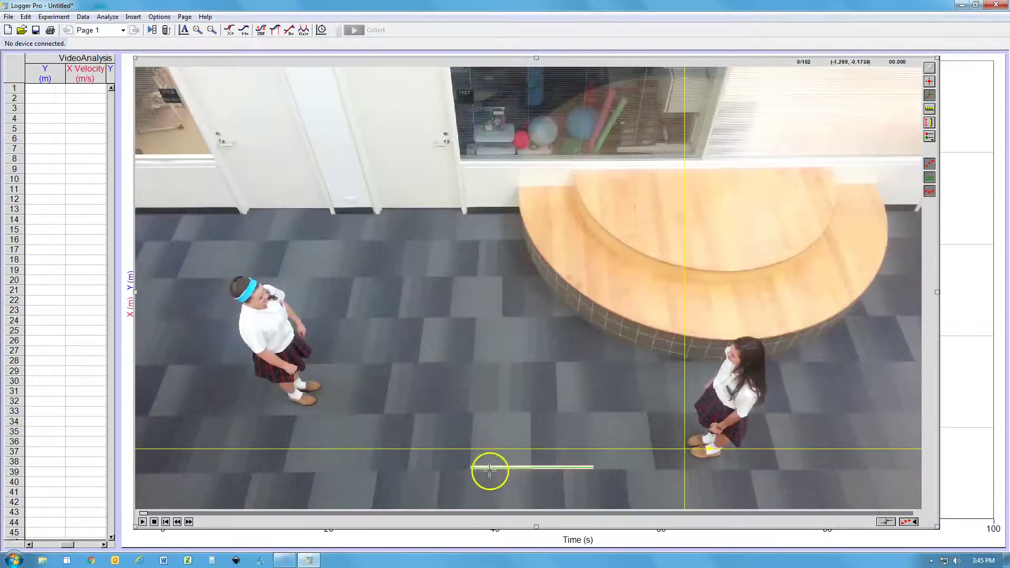
click(471, 467)
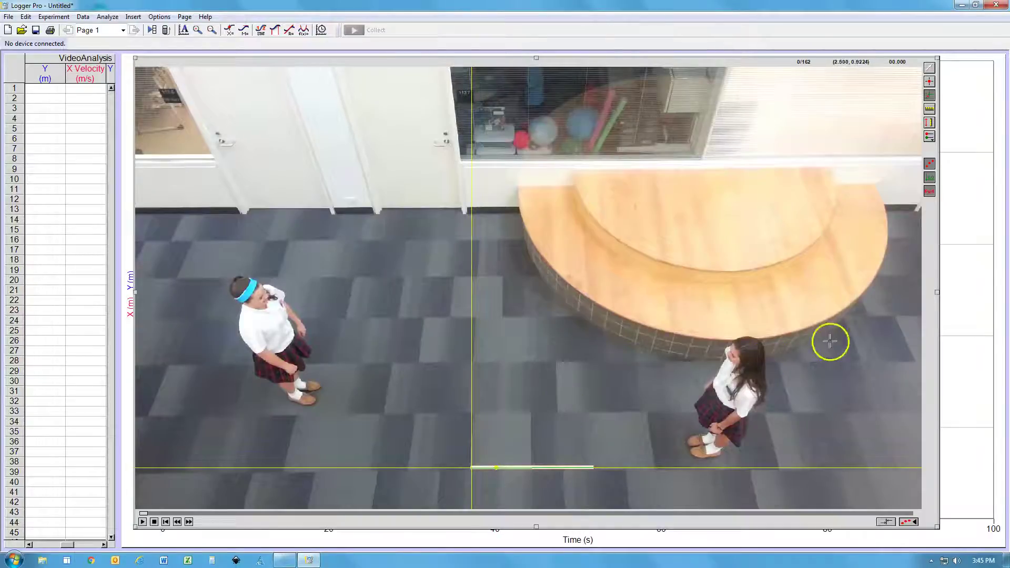
Step: Add a position point on the blue headband of the walking student in each frame, from the first frame to about frame 104
click(930, 82)
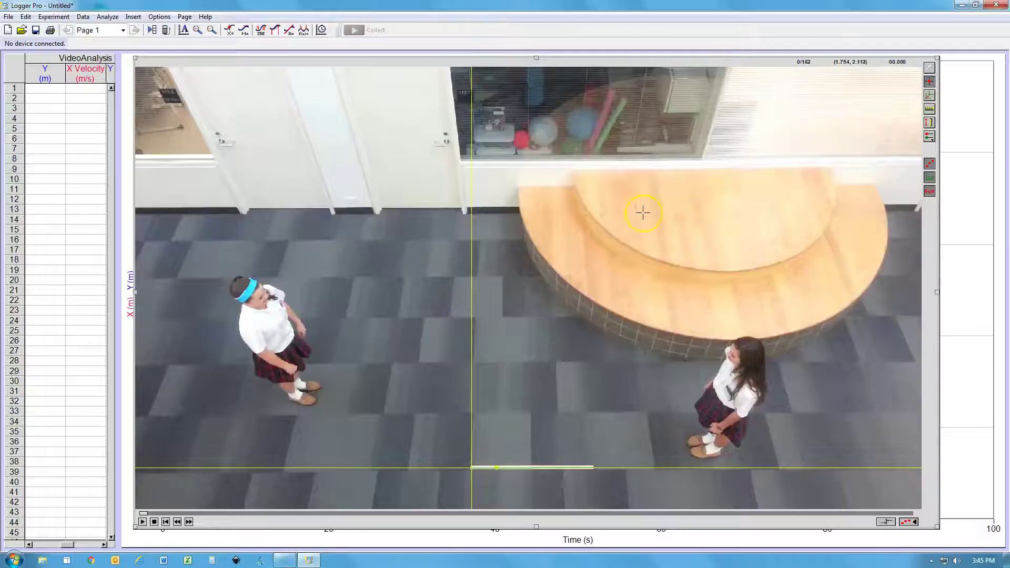
click(253, 289)
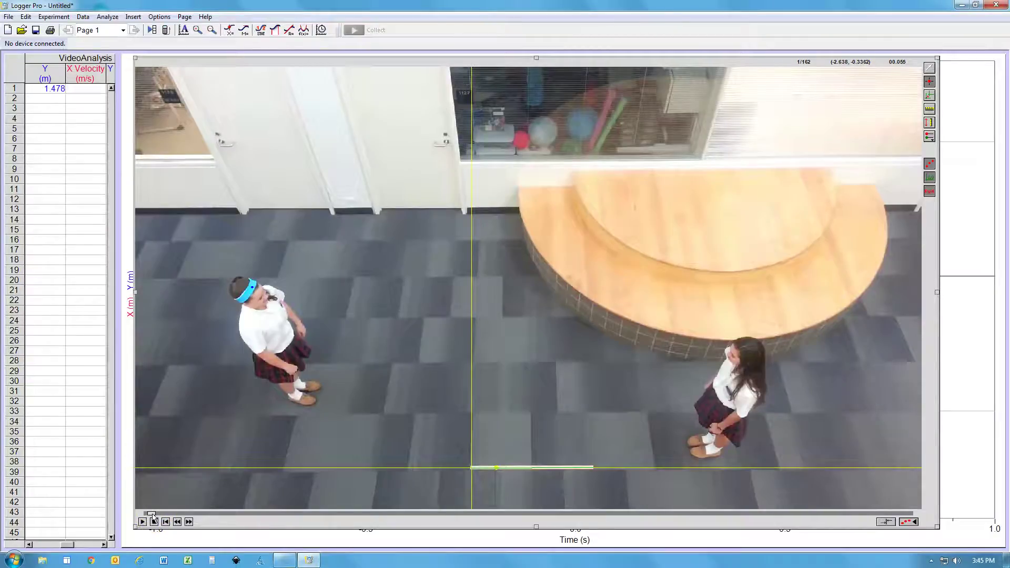
click(252, 285)
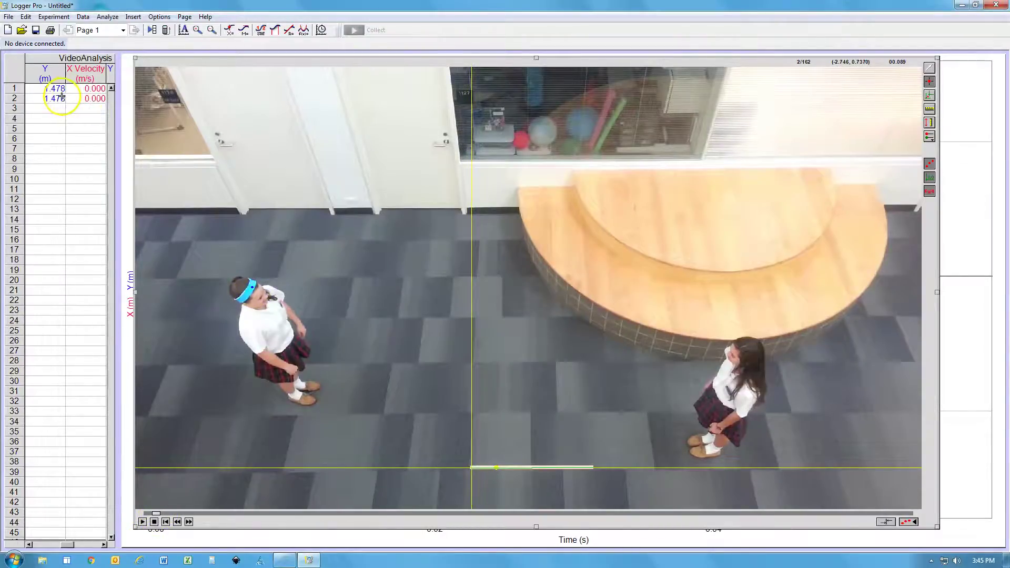
drag(66, 544, 39, 544)
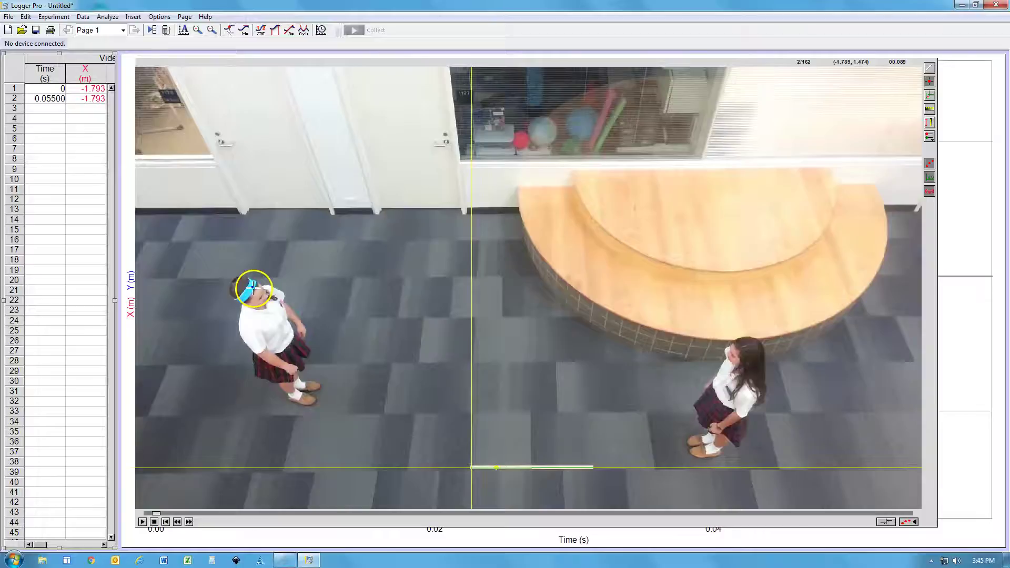
click(253, 288)
click(253, 287)
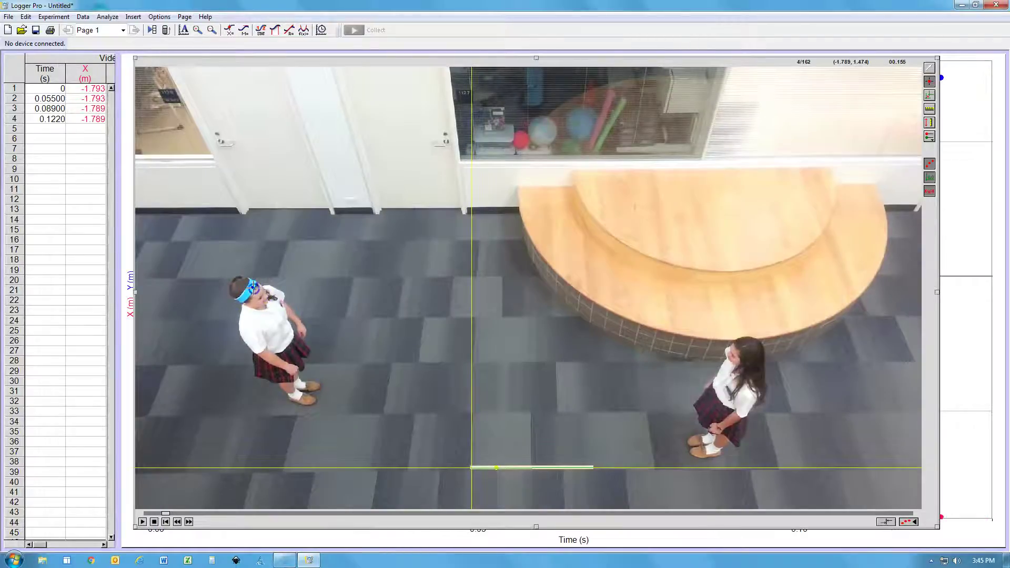
click(253, 288)
click(253, 288)
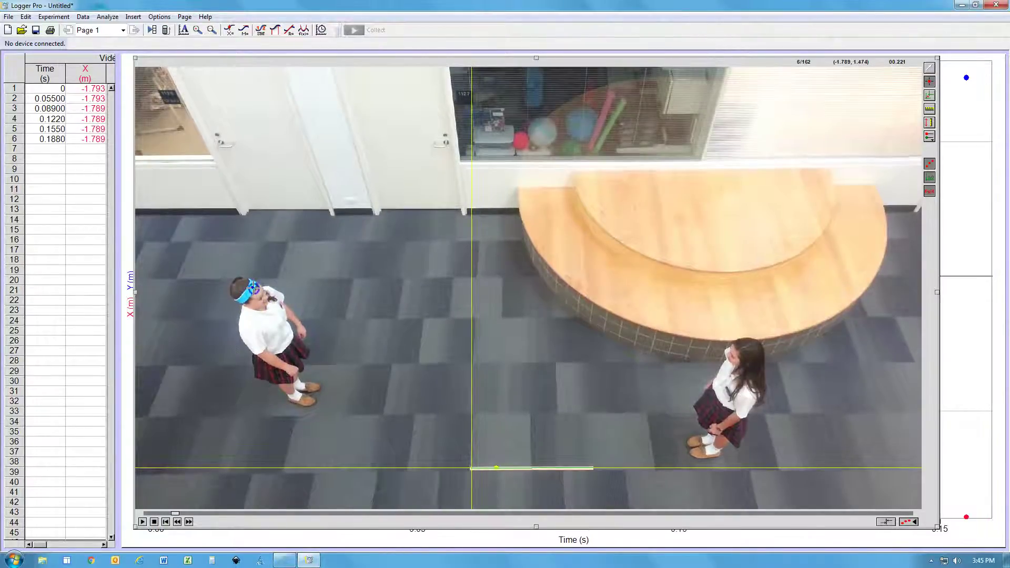
click(253, 288)
click(252, 288)
click(253, 288)
click(252, 287)
click(253, 288)
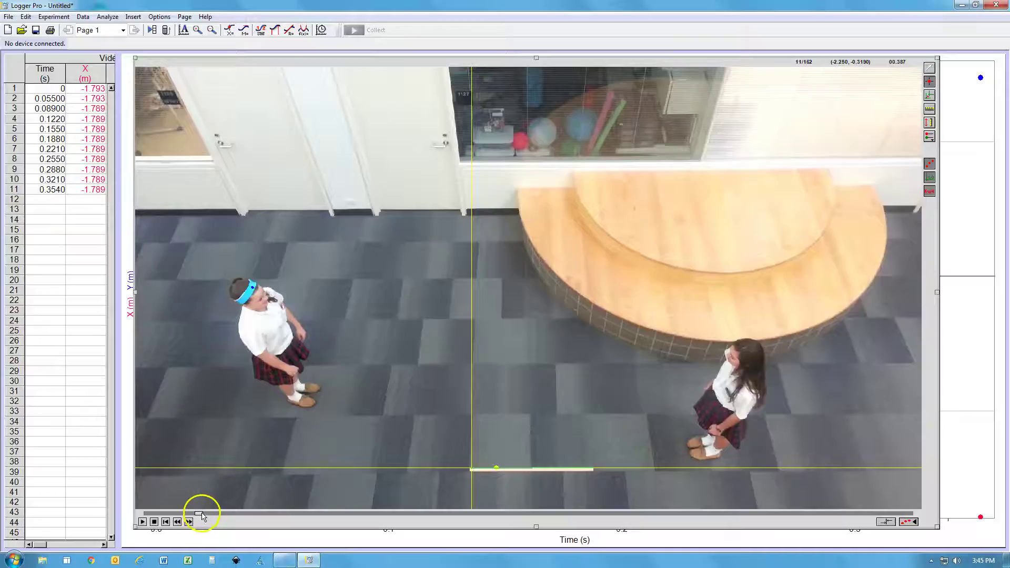
click(253, 287)
click(252, 287)
click(253, 288)
click(253, 288)
click(253, 288)
click(253, 288)
click(253, 288)
click(253, 288)
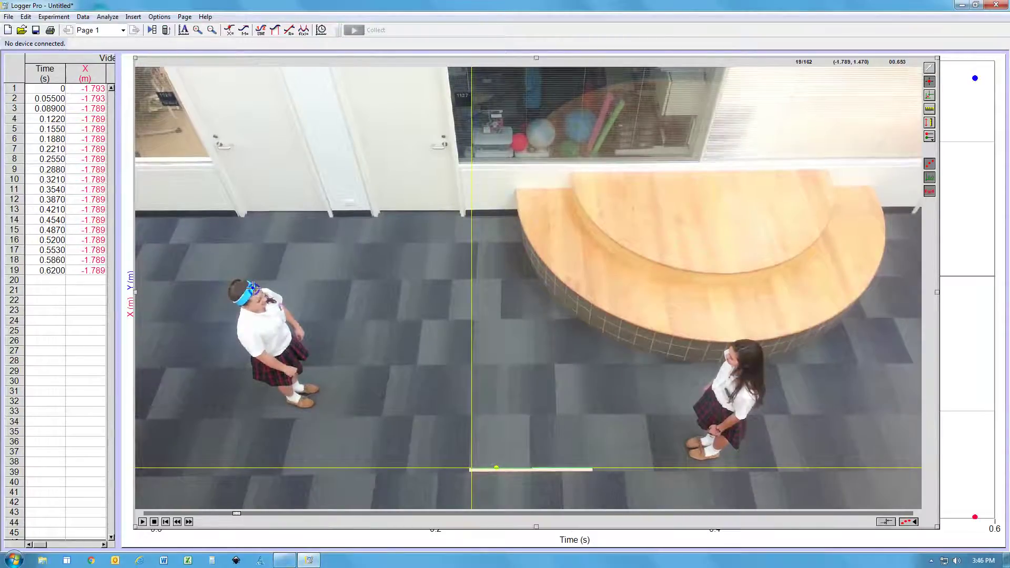
click(252, 288)
click(253, 287)
click(253, 288)
click(253, 288)
click(253, 287)
click(253, 287)
click(253, 288)
click(253, 288)
click(252, 288)
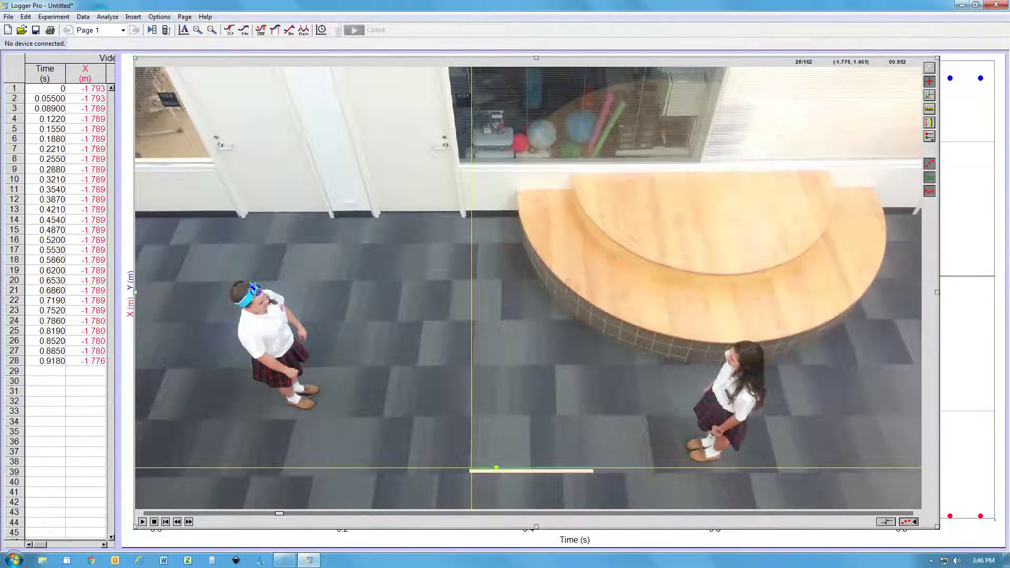
click(253, 288)
click(255, 288)
click(256, 288)
click(256, 289)
click(257, 288)
click(258, 289)
click(259, 290)
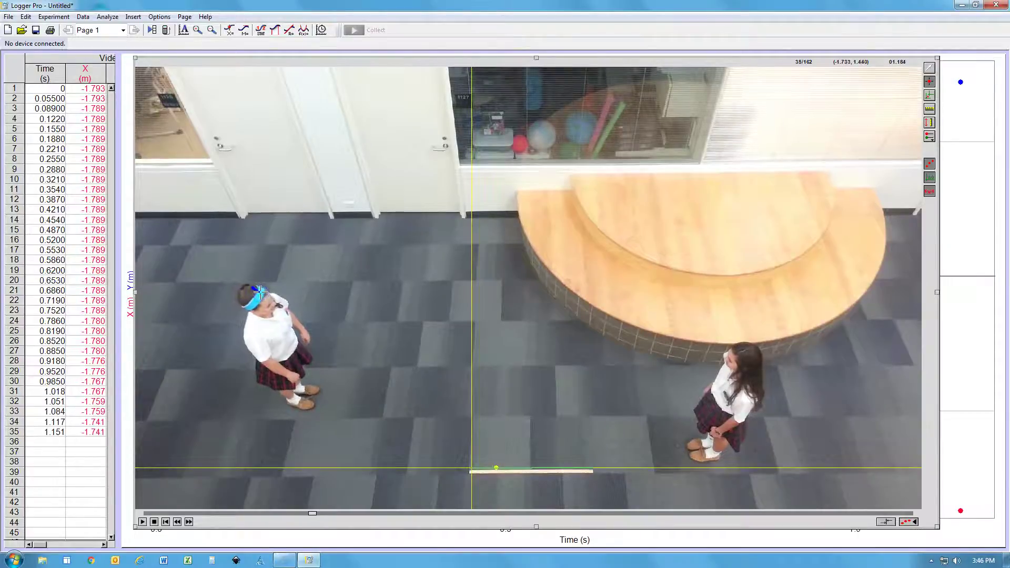
click(262, 291)
click(263, 292)
click(266, 292)
click(268, 293)
click(270, 293)
click(273, 293)
click(276, 292)
click(278, 293)
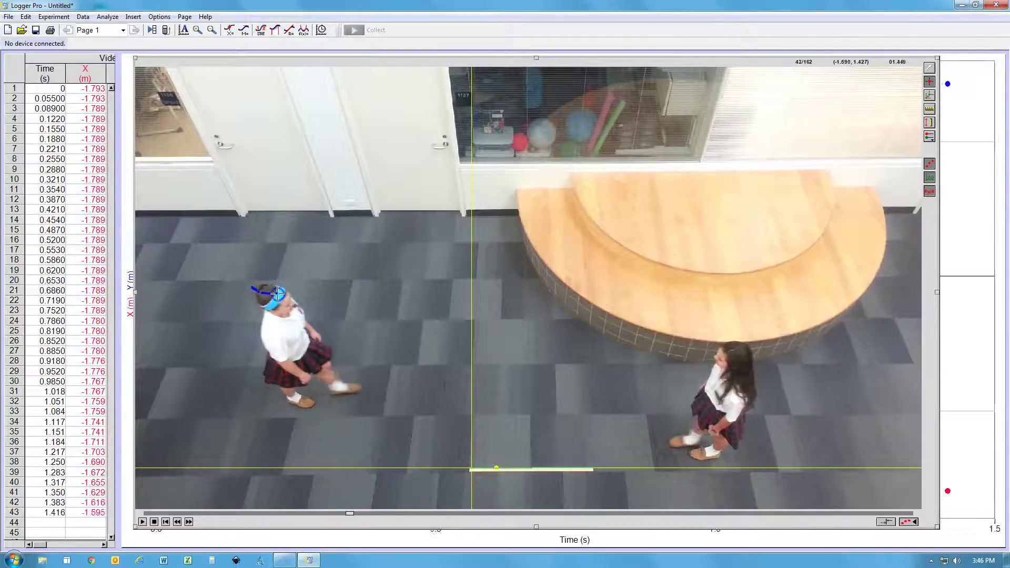
click(280, 292)
click(284, 293)
click(289, 294)
click(293, 294)
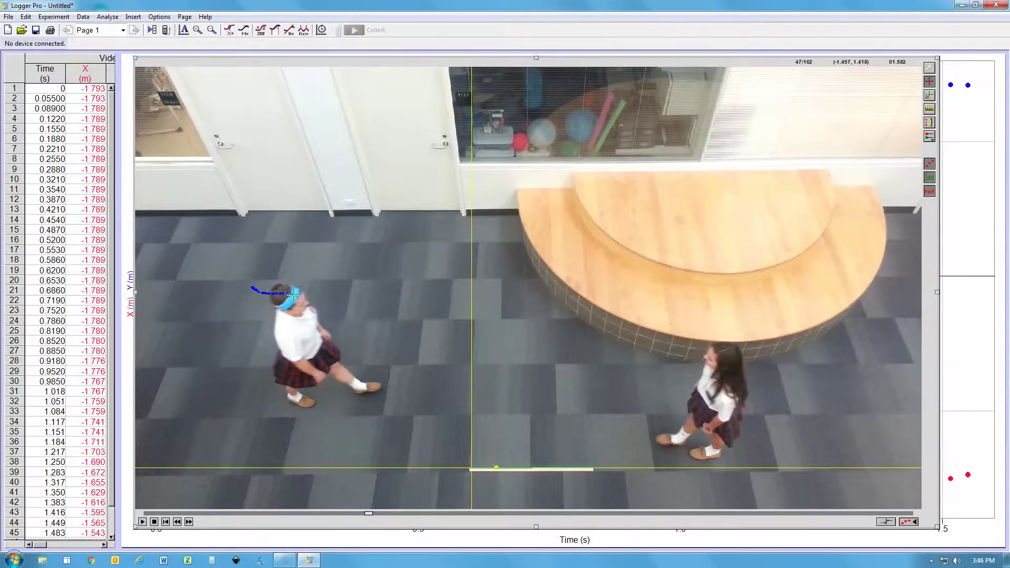
click(297, 294)
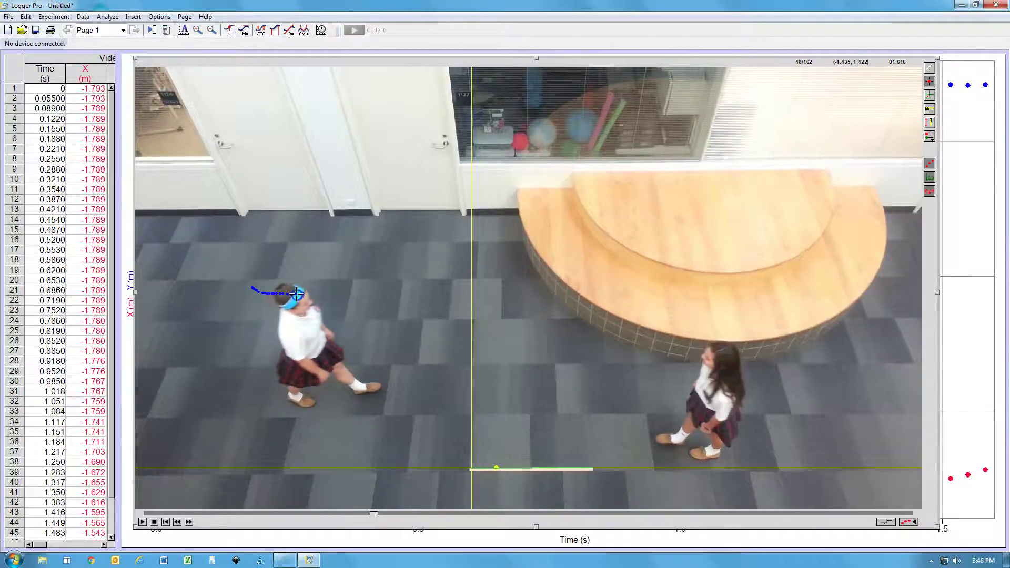
click(301, 293)
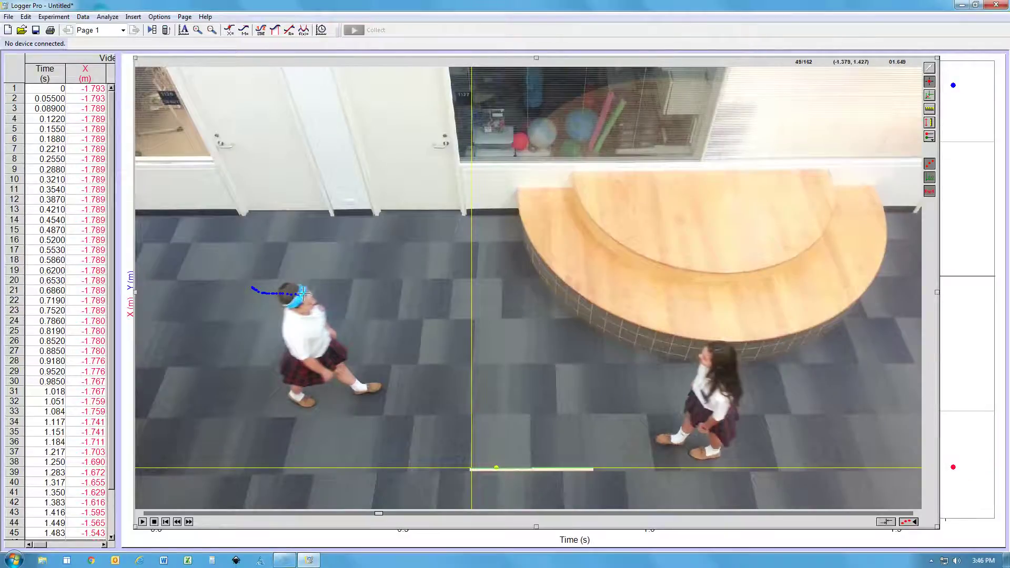
click(305, 294)
click(307, 293)
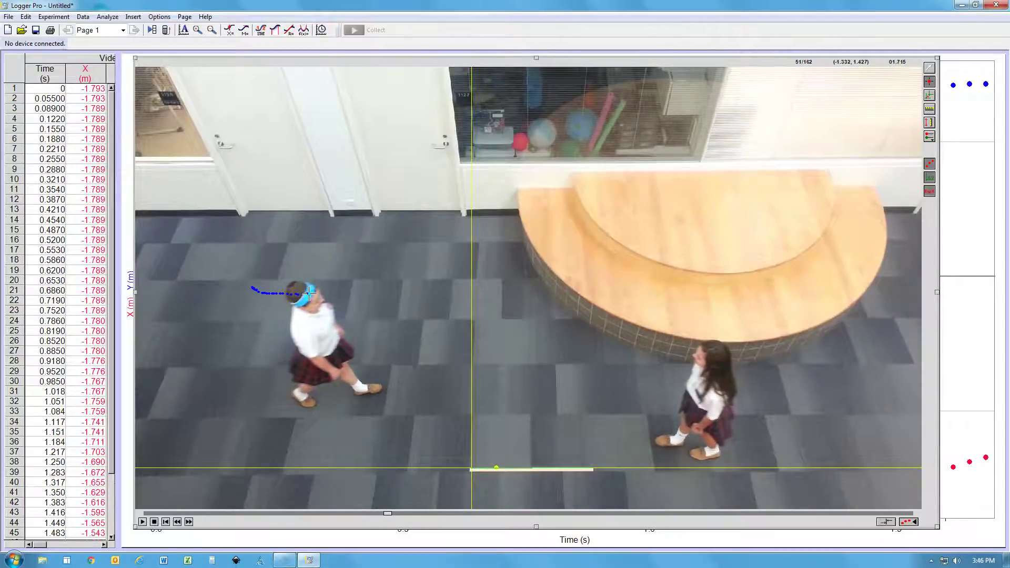
click(314, 293)
click(317, 293)
click(320, 292)
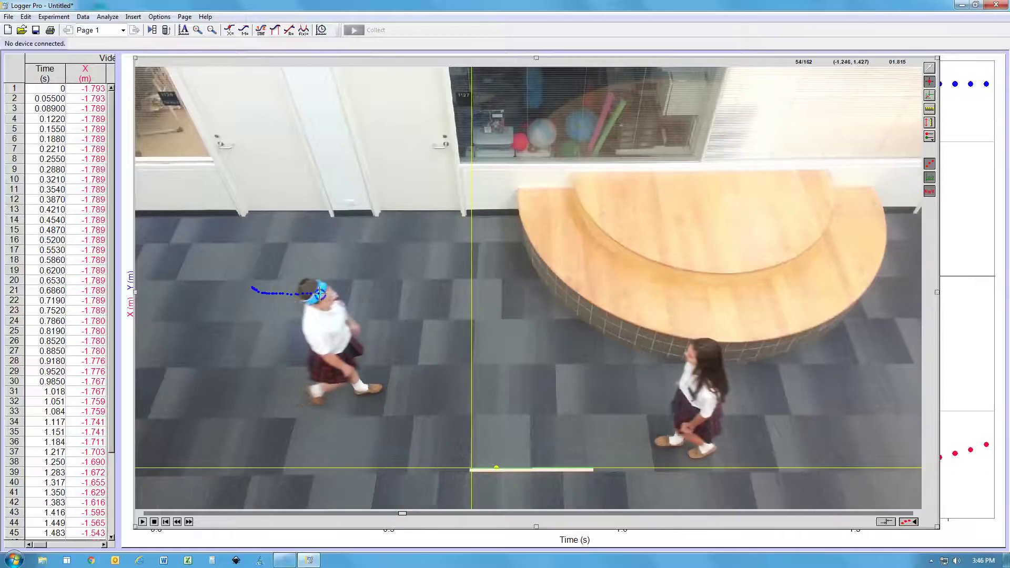
click(323, 293)
click(329, 293)
click(333, 292)
click(338, 293)
click(342, 293)
click(346, 293)
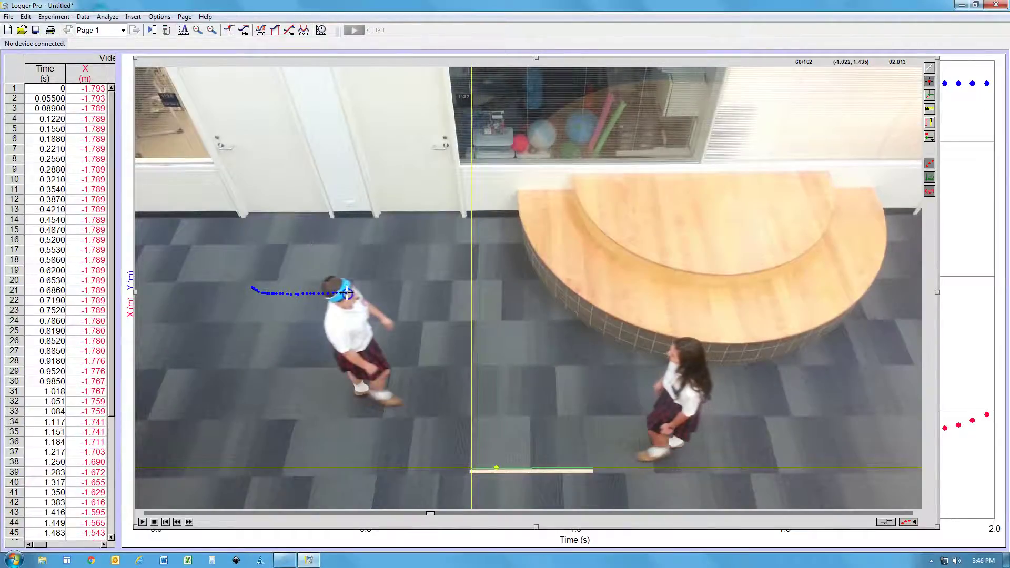
click(350, 293)
click(353, 291)
click(357, 292)
click(361, 292)
click(365, 292)
click(369, 292)
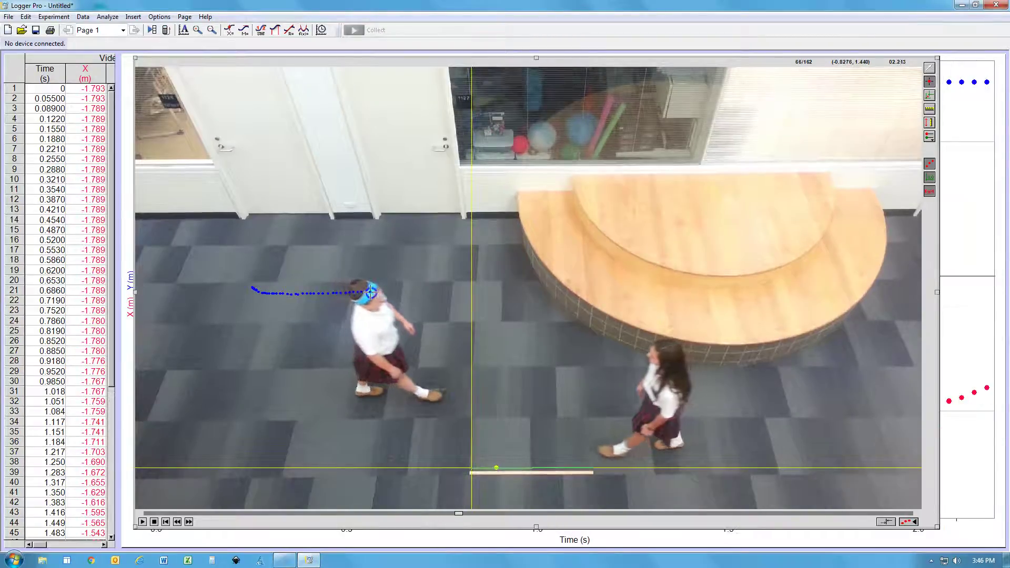
click(372, 292)
click(376, 292)
click(384, 291)
click(388, 291)
click(393, 291)
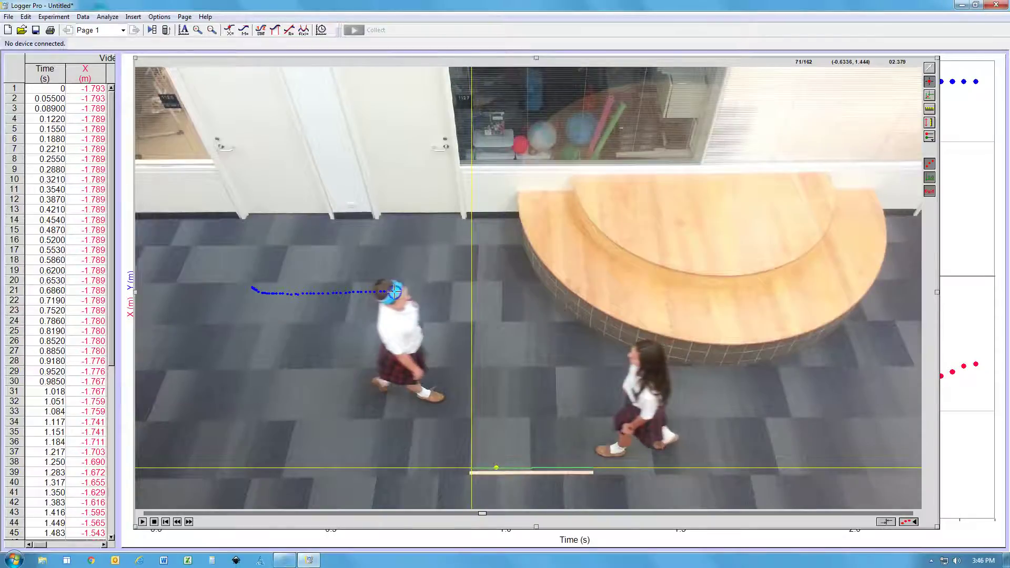
click(396, 292)
click(402, 291)
click(405, 291)
click(414, 291)
click(419, 292)
click(424, 292)
click(430, 293)
click(435, 293)
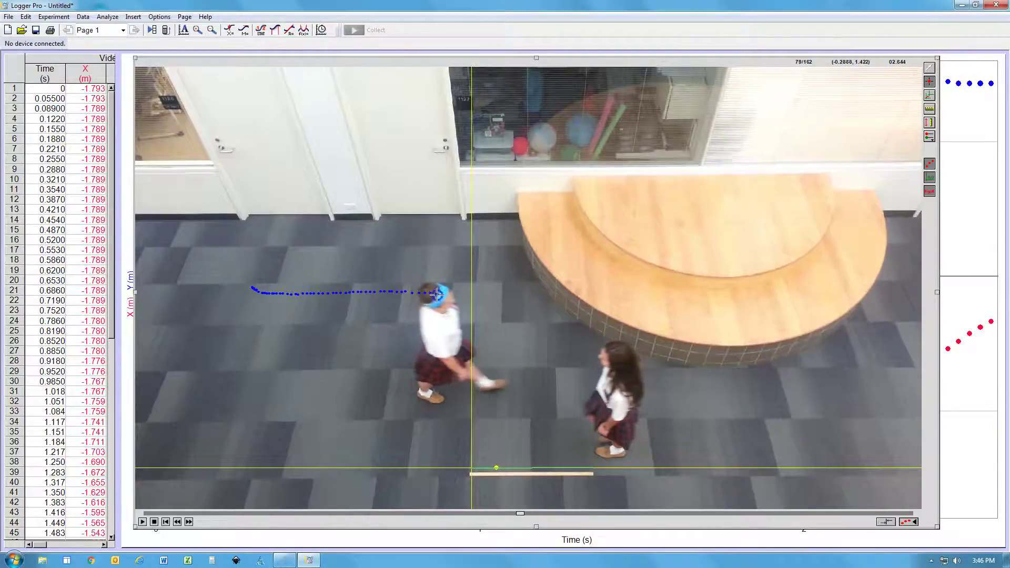
click(441, 293)
click(446, 294)
click(452, 294)
click(458, 294)
click(465, 294)
click(470, 294)
click(477, 294)
click(483, 294)
click(491, 294)
click(497, 294)
click(504, 292)
click(510, 292)
click(515, 292)
click(522, 292)
click(529, 293)
click(534, 292)
click(540, 293)
click(546, 293)
click(552, 293)
click(558, 293)
click(563, 292)
click(569, 293)
click(575, 293)
click(581, 293)
click(588, 293)
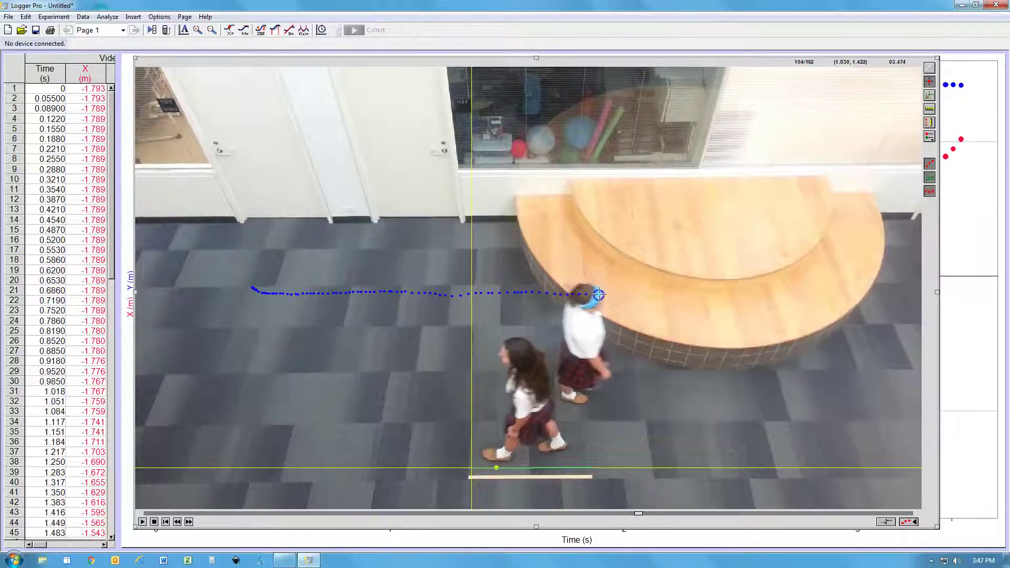
Step: Continue adding a position point on the blue headband in each frame up to frame 114, and return to the selection tool
click(600, 295)
click(605, 294)
click(611, 293)
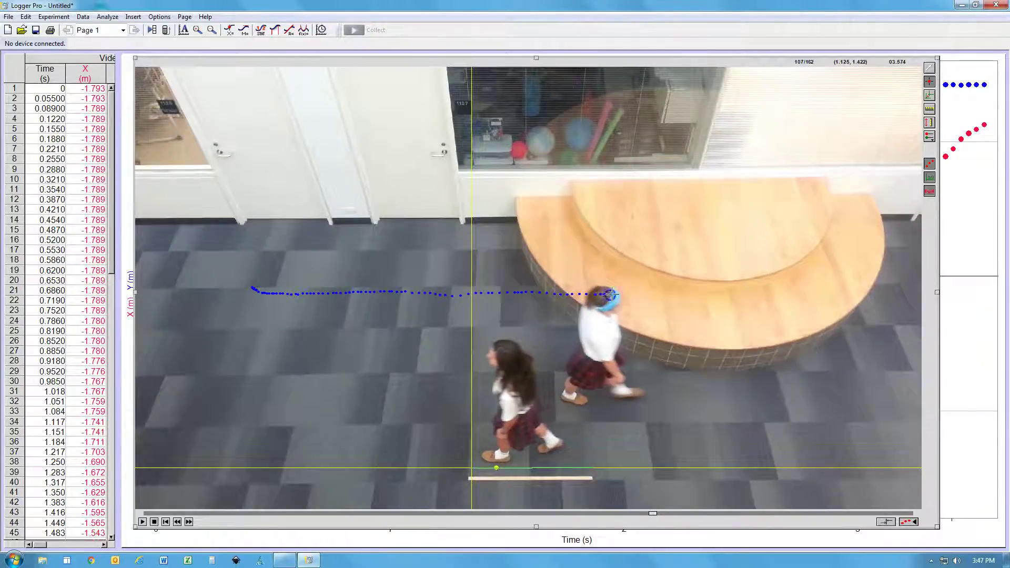
click(614, 295)
click(620, 294)
click(628, 295)
click(634, 295)
click(640, 295)
click(646, 296)
click(651, 296)
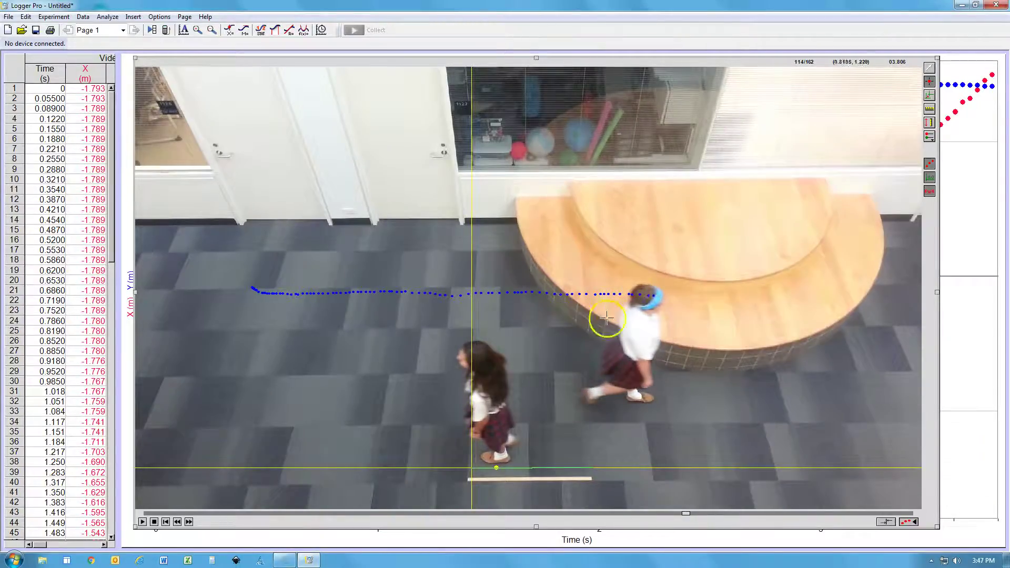
click(928, 69)
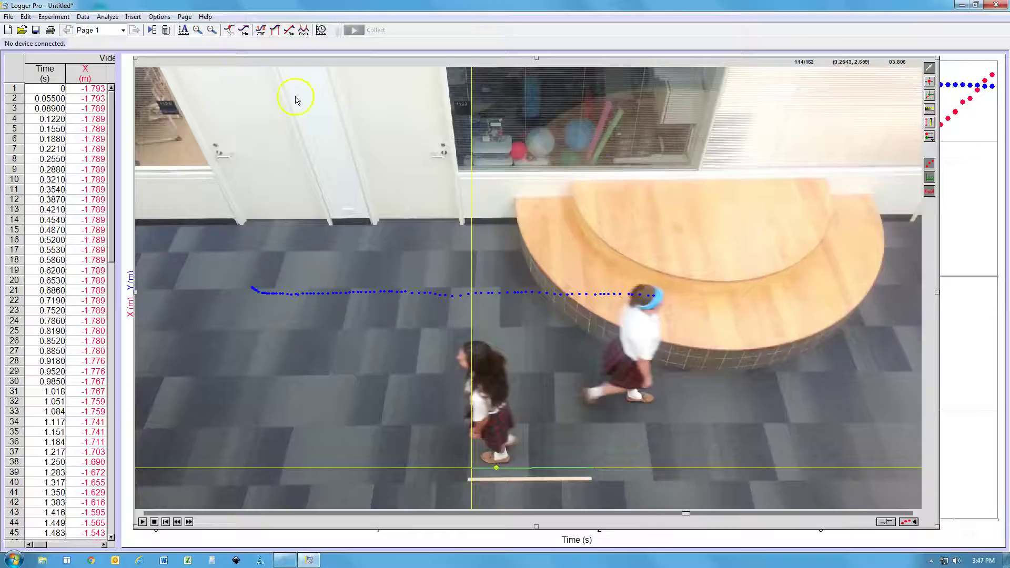
Step: Shrink the movie slightly to expose the graph behind it, and remove Y (m) from the graph so only X (m) is plotted
drag(136, 59, 158, 82)
click(140, 75)
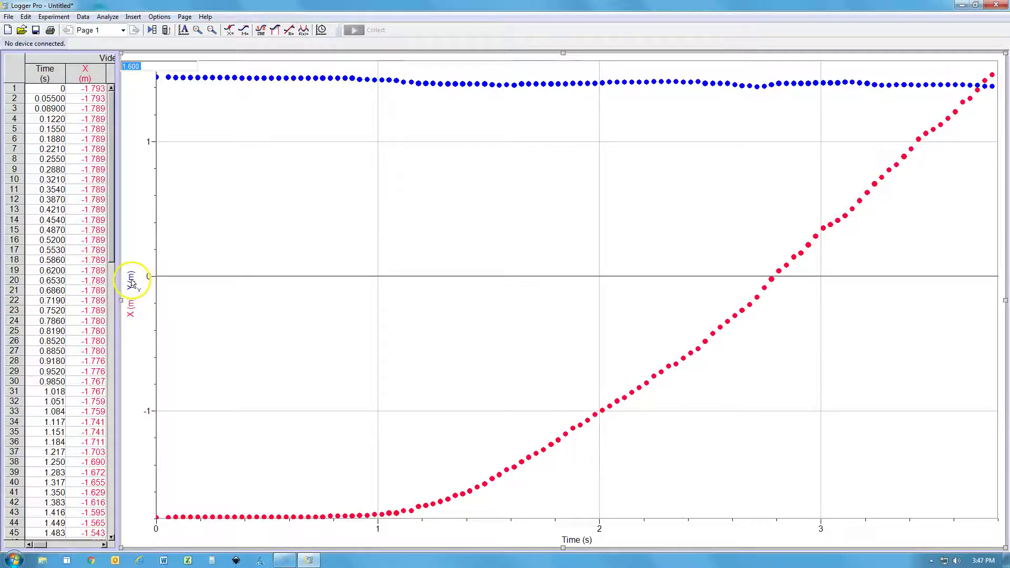
right_click(443, 201)
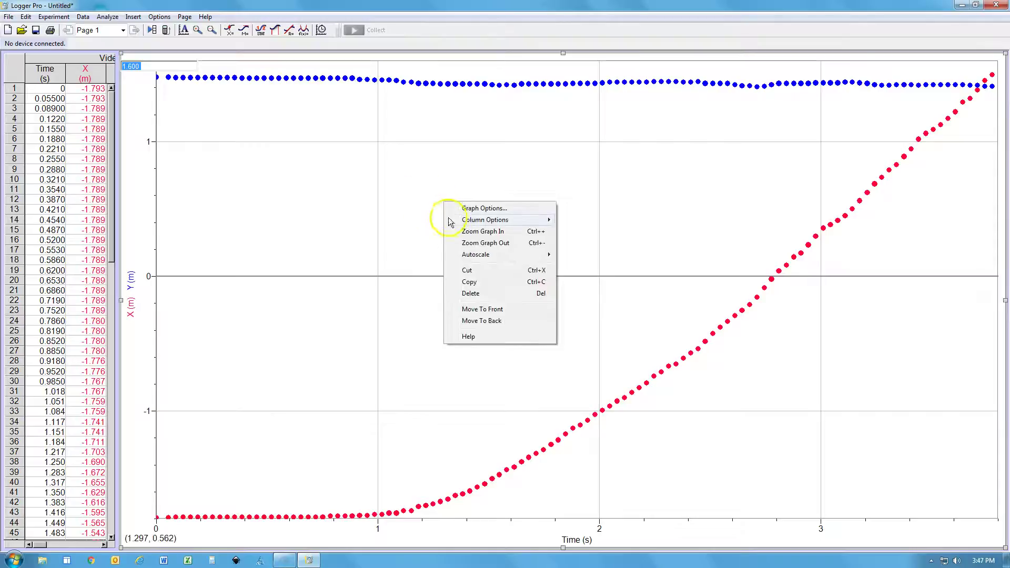
click(480, 209)
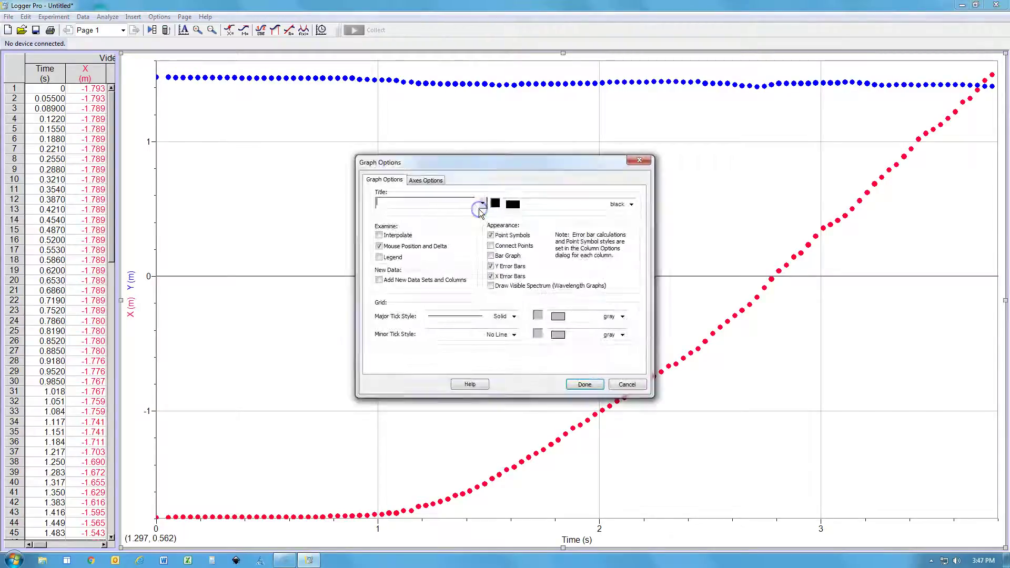
click(425, 182)
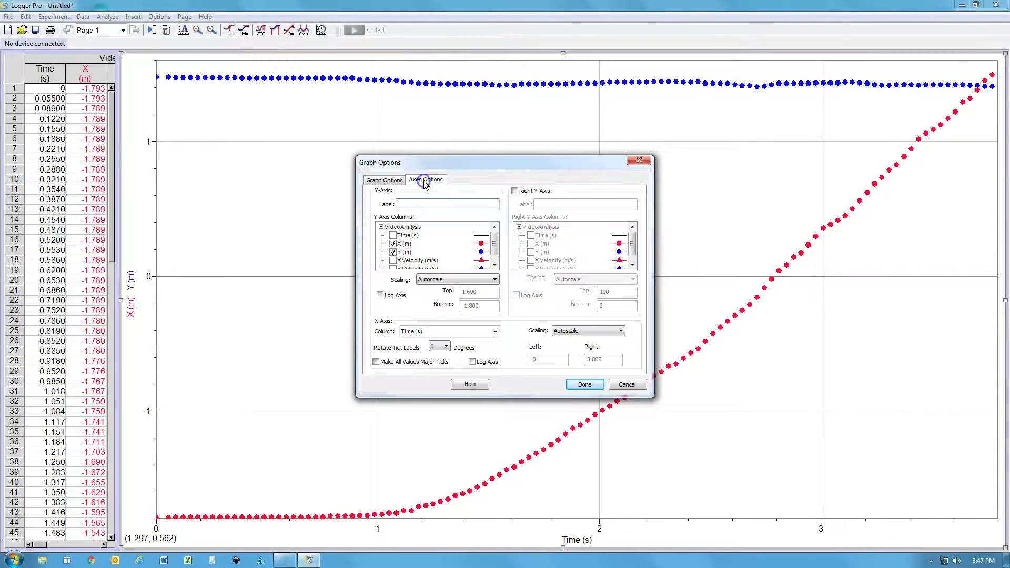
click(393, 253)
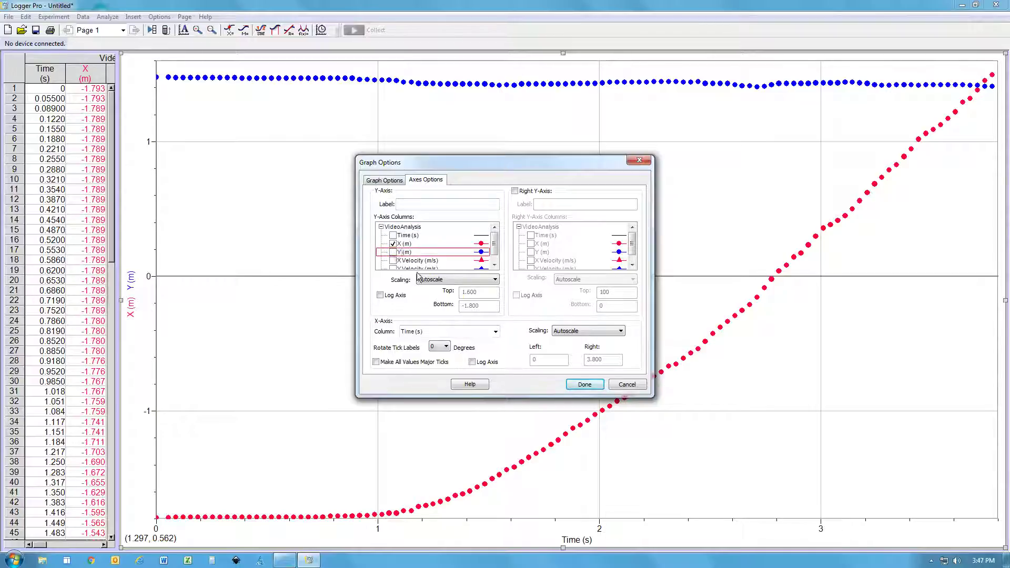
click(582, 386)
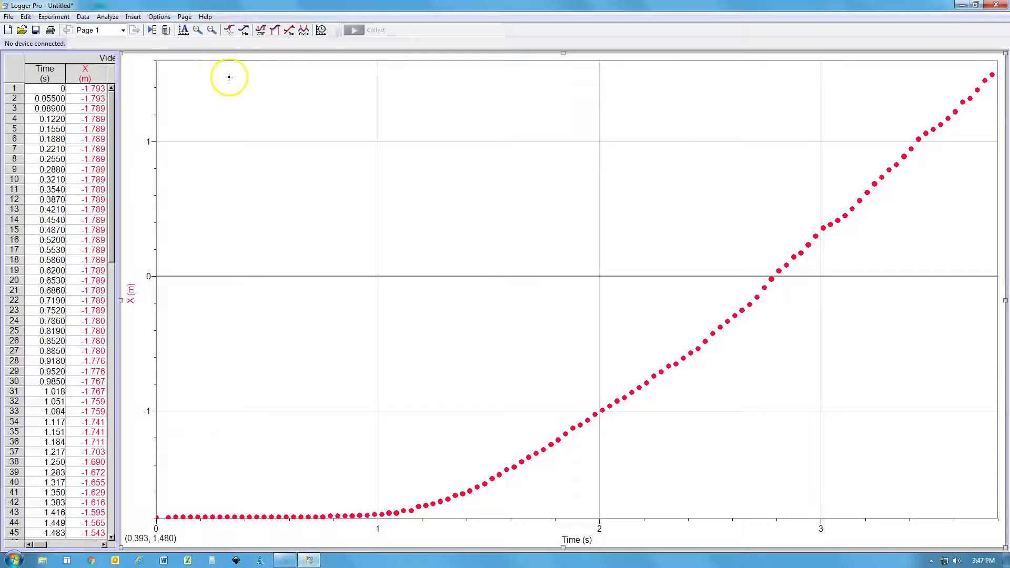
Step: Shrink the graph to expose the movie's edge, bring the movie to the front, and rewind it to the first frame
drag(121, 55, 202, 62)
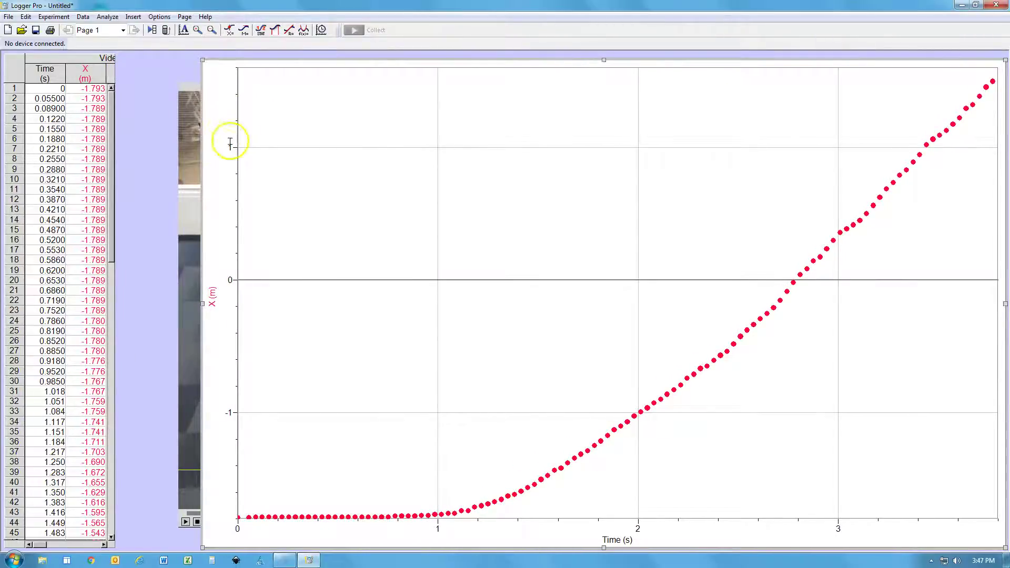
click(189, 114)
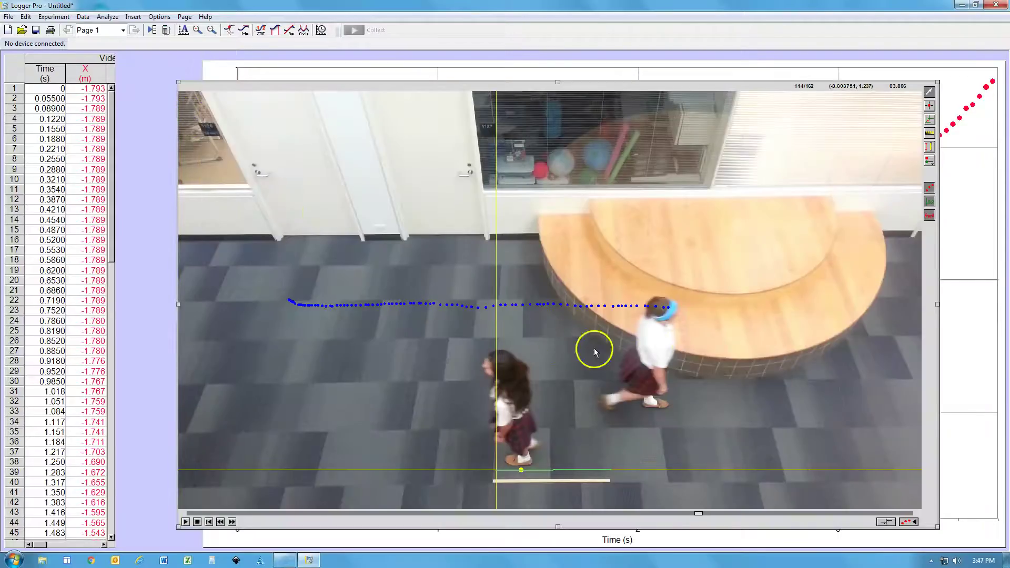
drag(699, 514, 525, 515)
click(209, 522)
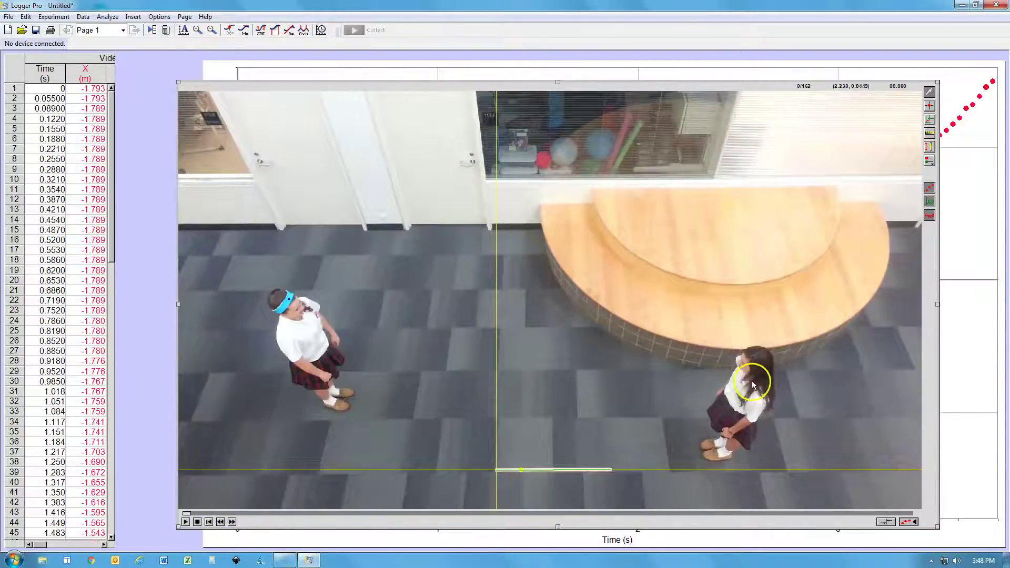
Step: Add a second point series to the video analysis and check that it is the active series
click(929, 162)
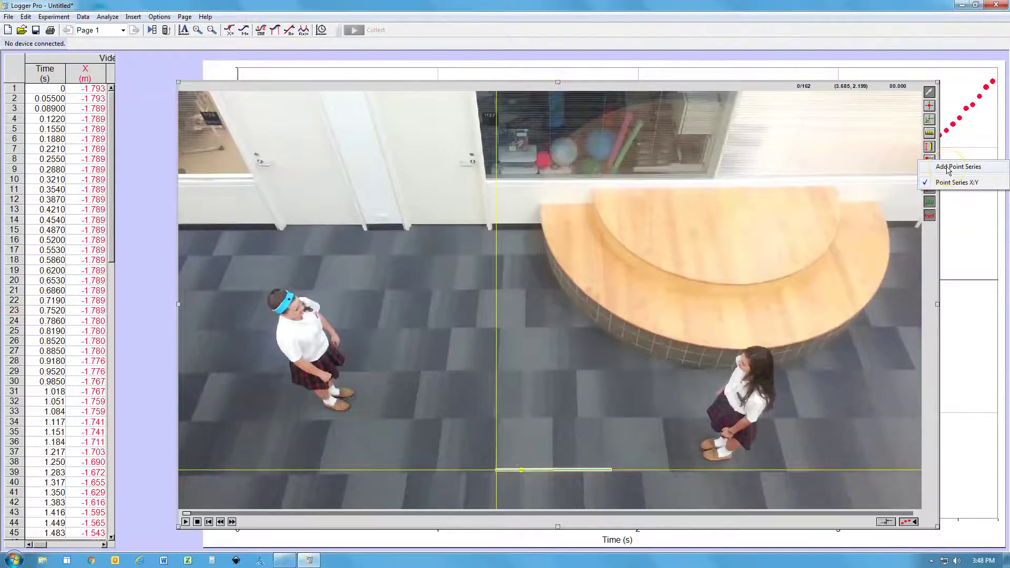
click(978, 186)
click(960, 169)
click(930, 160)
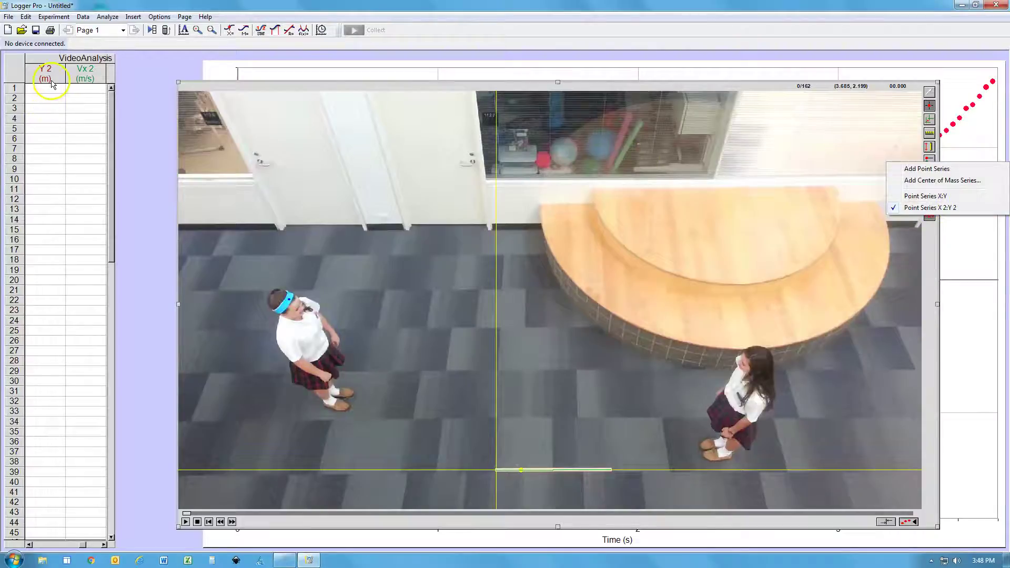
click(42, 107)
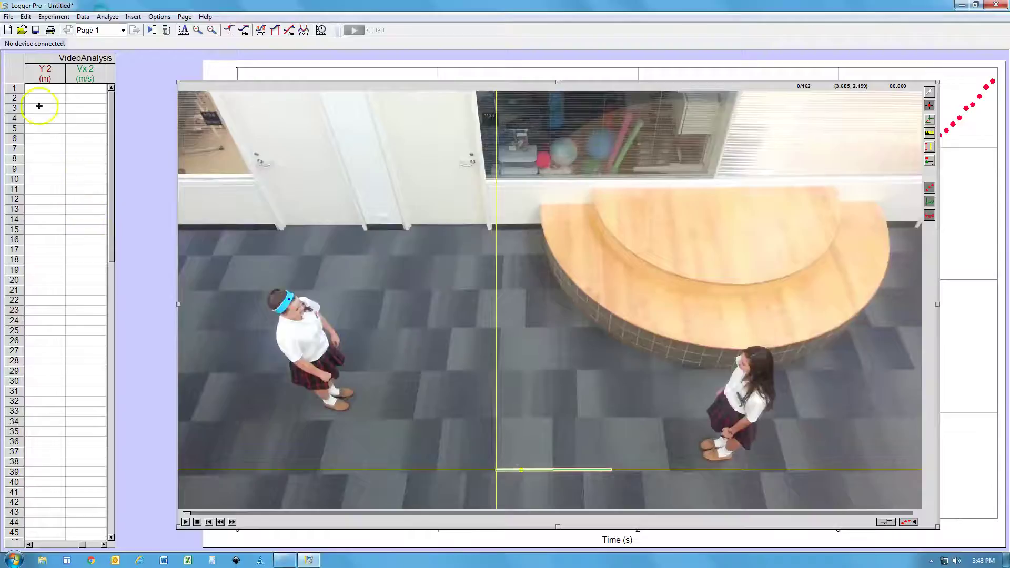
Step: Widen the data table enough to show about four columns, bringing the second series' X 2 and Y 2 columns into view
click(16, 70)
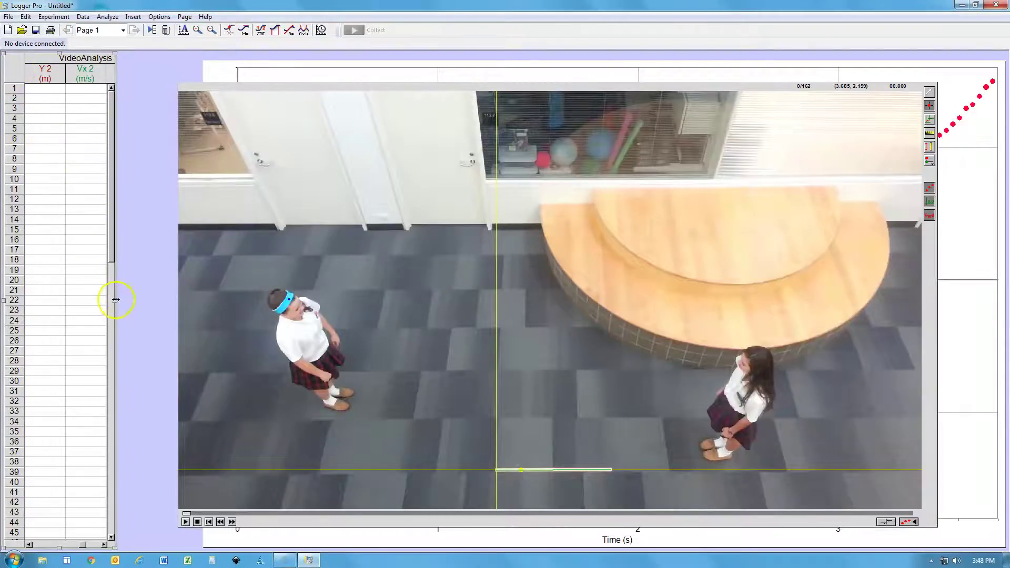
drag(114, 299, 406, 301)
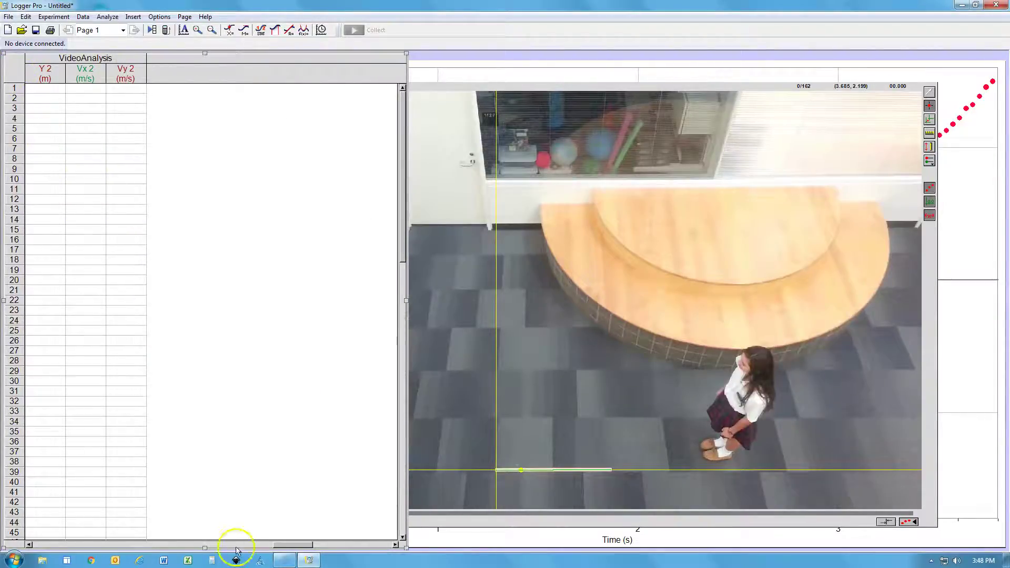
drag(305, 546, 36, 536)
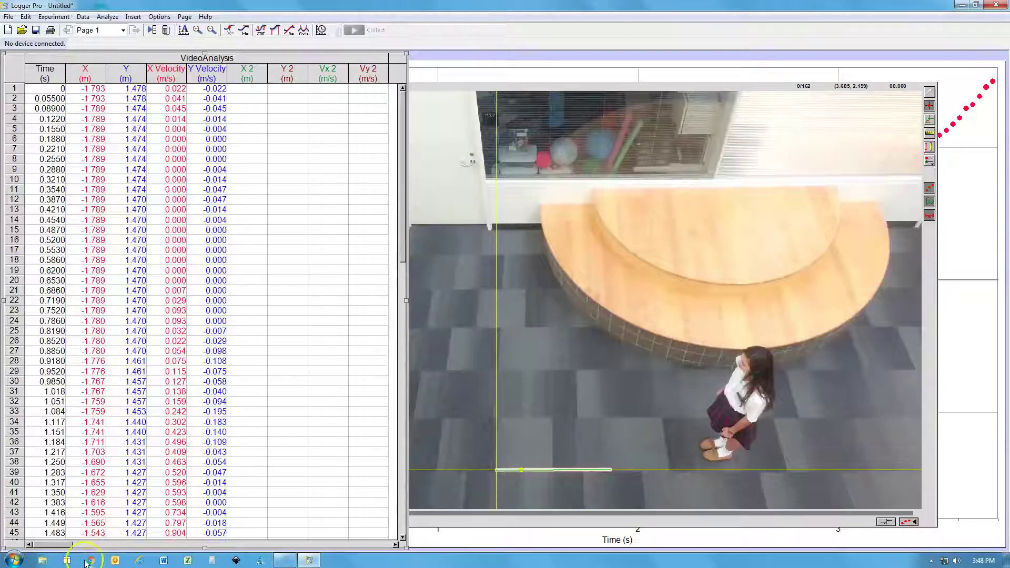
drag(66, 547, 105, 547)
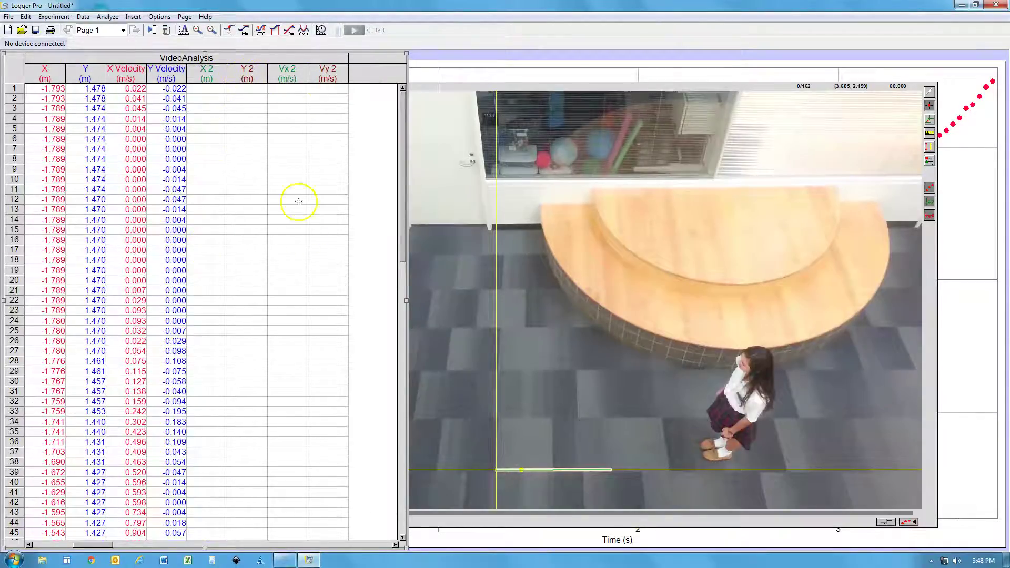
drag(405, 304, 192, 299)
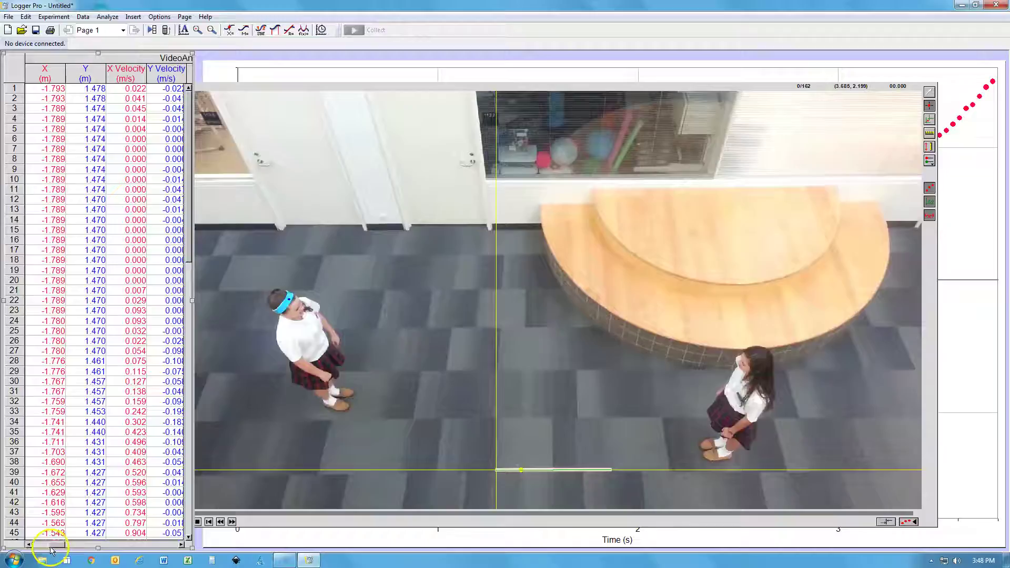
drag(50, 545, 95, 545)
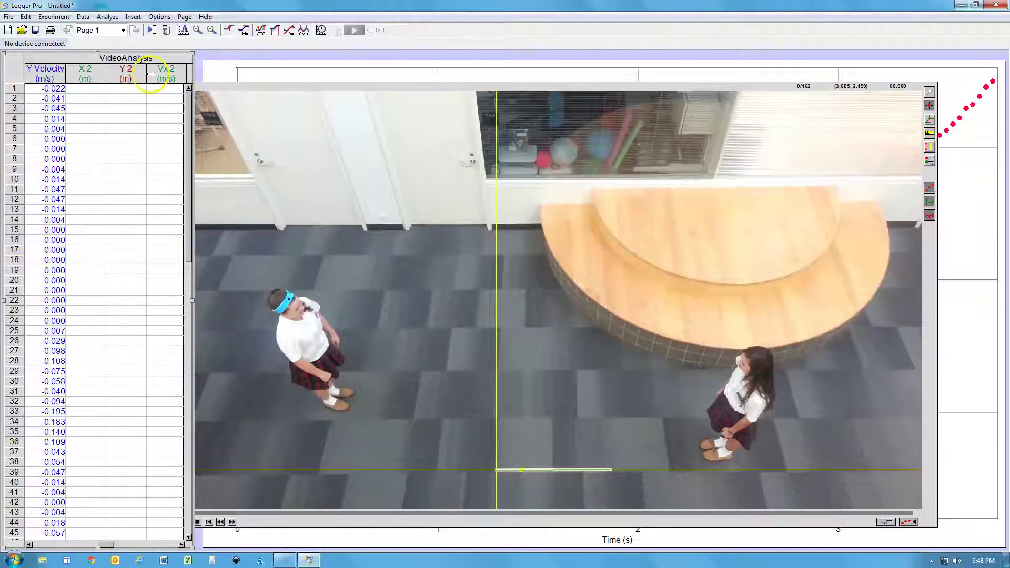
Step: Mark the dark-haired student's forehead as the second series' point in every frame from the first through frame 34, while she stands still
click(930, 107)
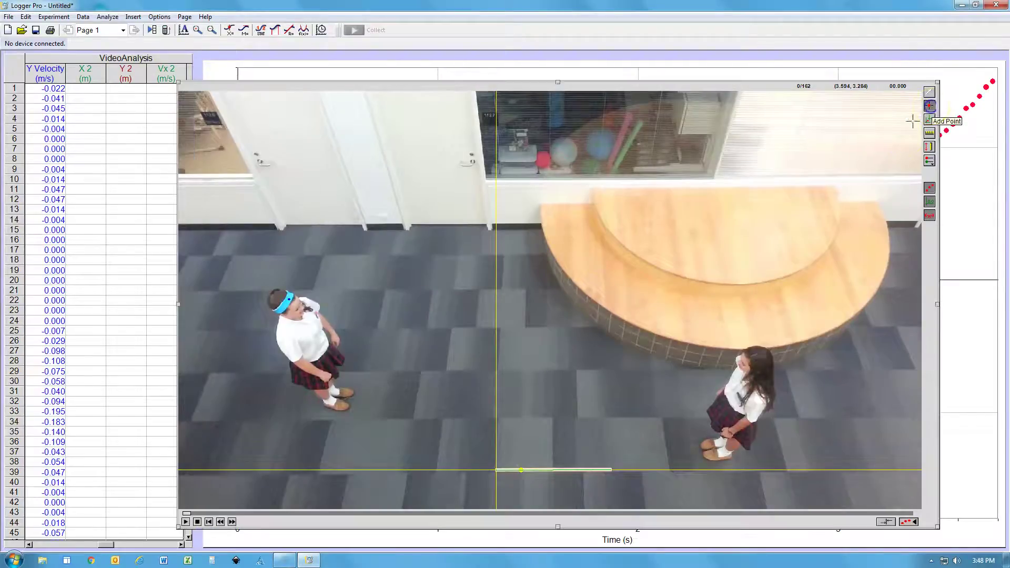
click(749, 358)
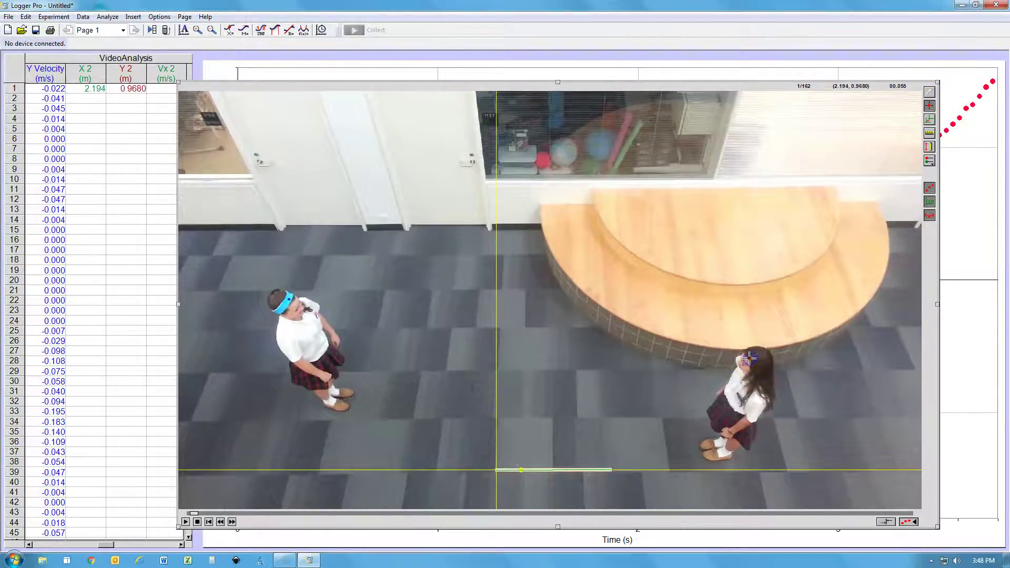
click(749, 358)
click(750, 359)
click(749, 358)
click(749, 358)
click(749, 358)
click(749, 358)
click(749, 358)
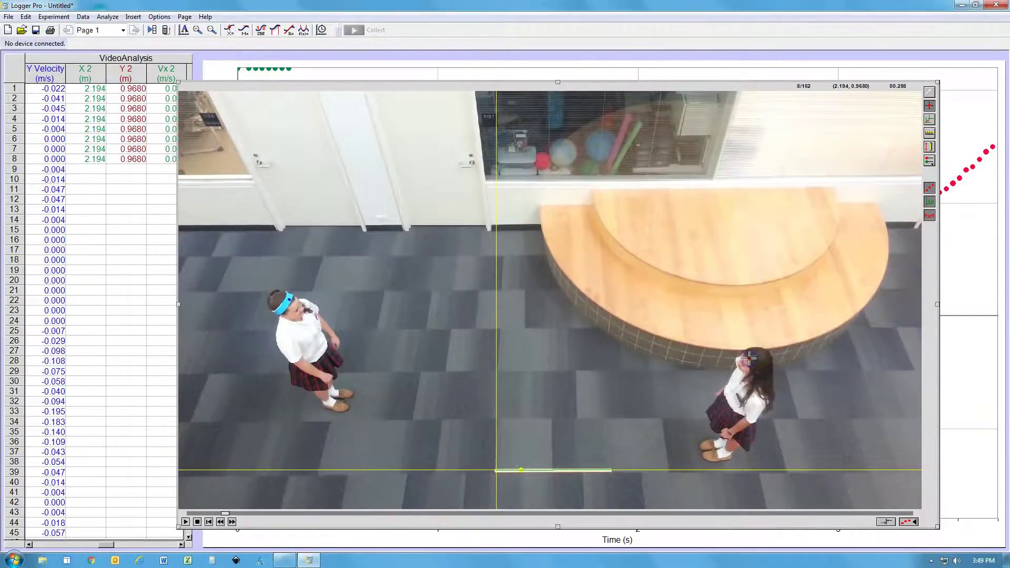
click(749, 358)
click(749, 358)
click(749, 358)
click(750, 358)
click(750, 358)
click(750, 358)
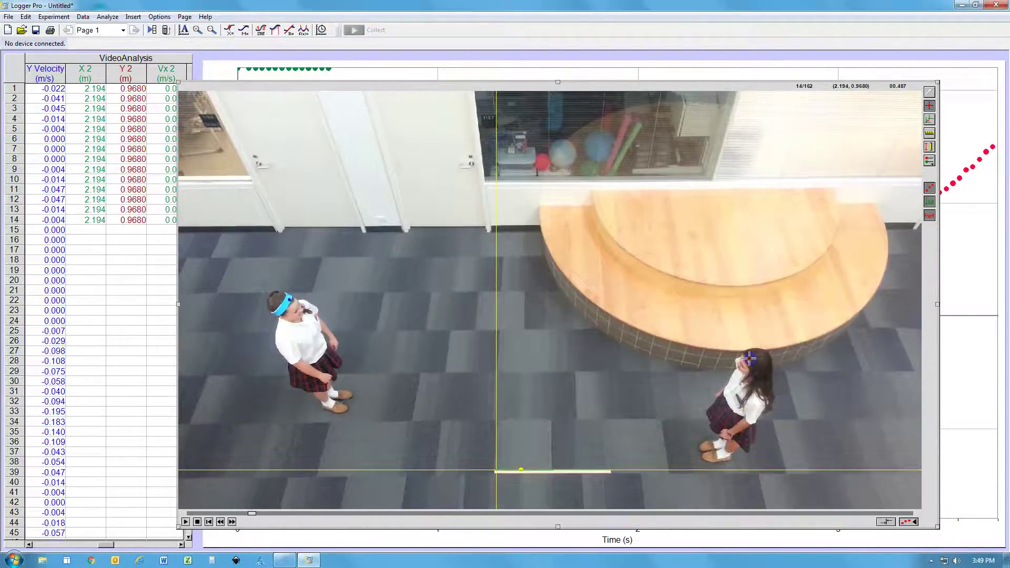
click(749, 359)
click(749, 358)
click(749, 358)
click(750, 358)
click(749, 358)
click(749, 358)
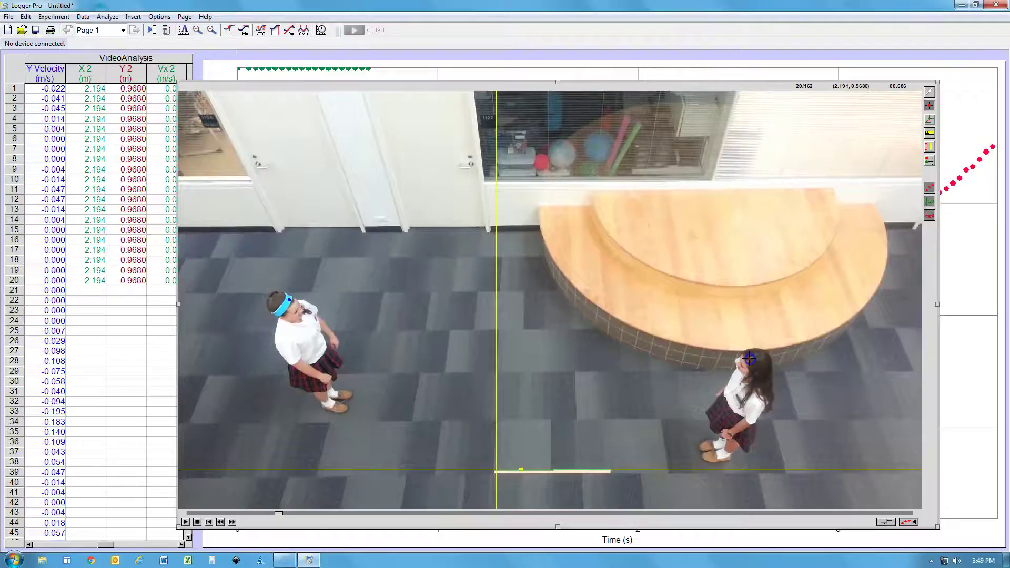
click(749, 358)
click(749, 358)
click(749, 358)
click(750, 358)
click(749, 358)
click(750, 359)
click(750, 358)
click(749, 358)
click(750, 358)
click(749, 358)
click(749, 358)
click(749, 358)
click(749, 358)
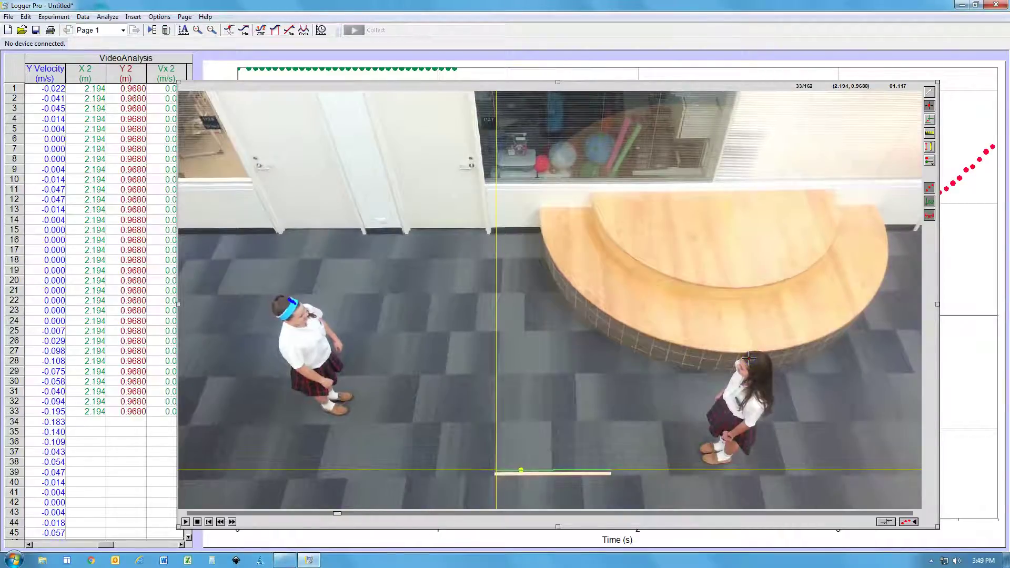
click(749, 358)
Step: Continue marking the same student's forehead frame by frame as she walks past the other student and the vertical axis, up to frame 118
click(747, 360)
click(745, 360)
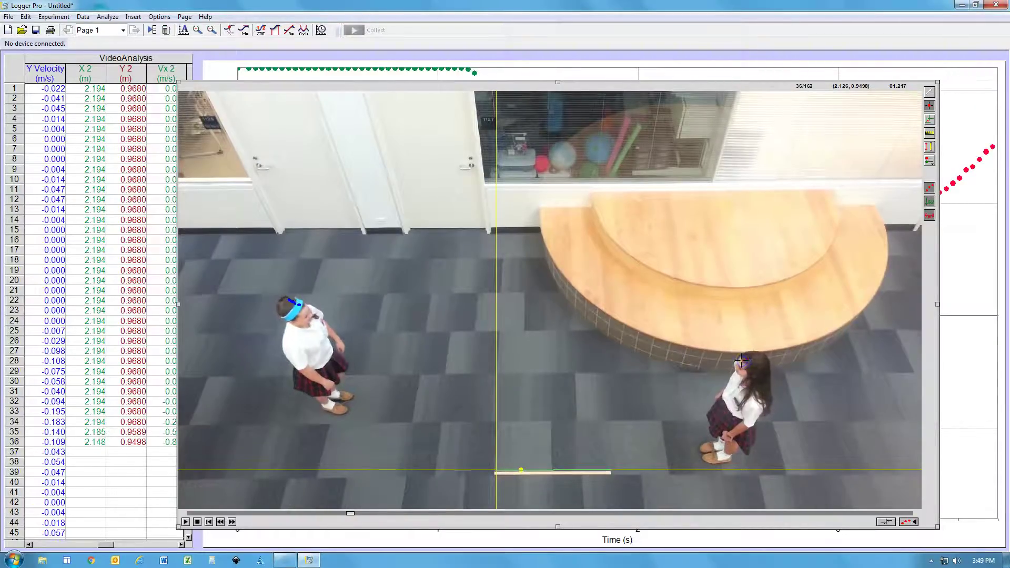
click(741, 359)
click(742, 359)
click(741, 359)
click(738, 361)
click(738, 360)
click(737, 360)
click(735, 360)
click(734, 359)
click(732, 360)
click(731, 360)
click(729, 360)
click(727, 360)
click(723, 359)
click(721, 359)
click(718, 359)
click(716, 359)
click(713, 360)
click(711, 360)
click(708, 359)
click(706, 359)
click(704, 359)
click(701, 360)
click(698, 360)
click(696, 360)
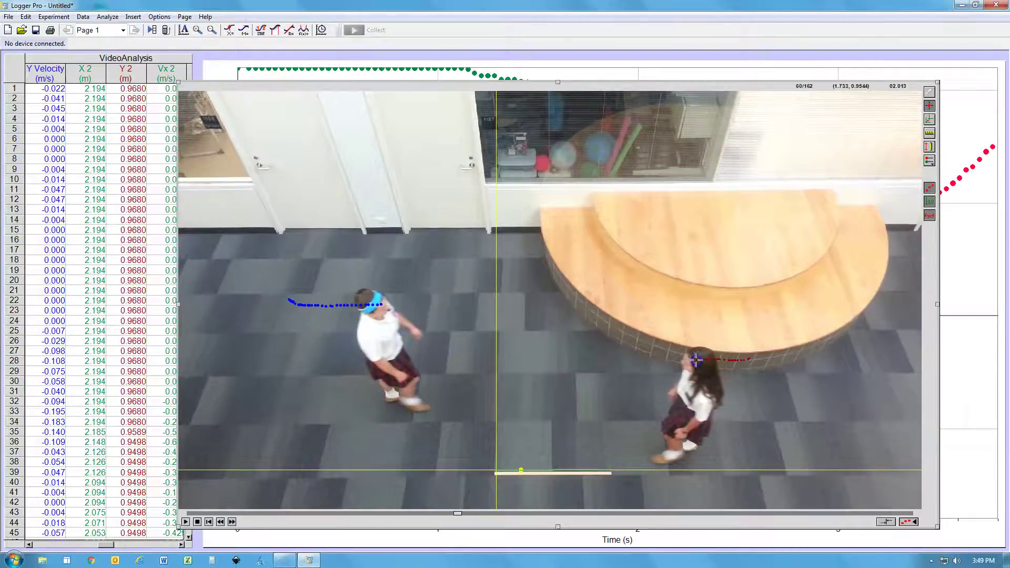
click(693, 360)
click(690, 360)
click(687, 359)
click(684, 360)
click(679, 359)
click(675, 358)
click(672, 358)
click(668, 358)
click(665, 358)
click(661, 357)
click(657, 358)
click(651, 358)
click(646, 359)
click(643, 359)
click(640, 359)
click(637, 359)
click(634, 360)
click(631, 360)
click(627, 359)
click(623, 360)
click(619, 359)
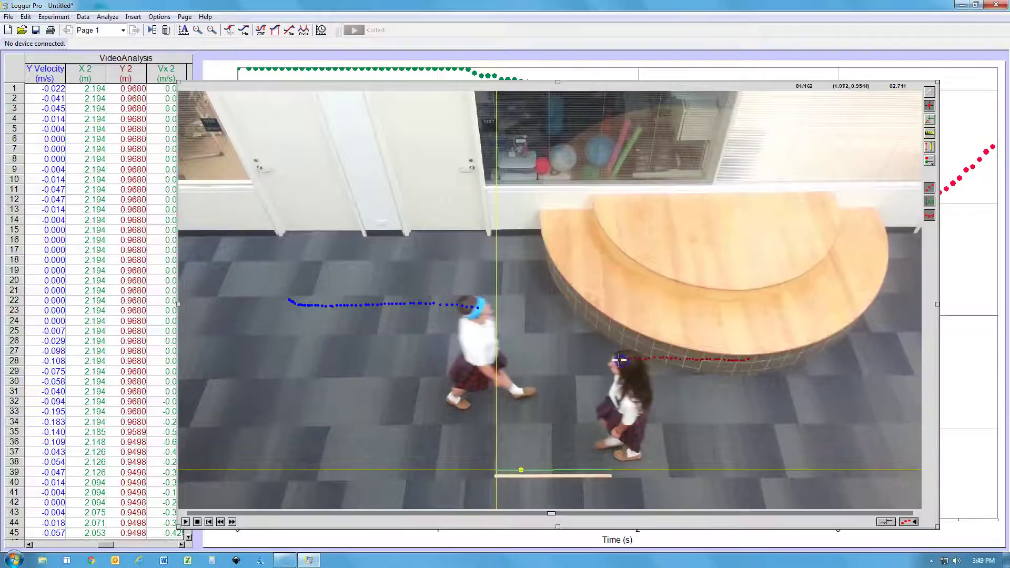
click(616, 360)
click(614, 361)
click(610, 360)
click(606, 360)
click(603, 360)
click(599, 360)
click(595, 359)
click(592, 358)
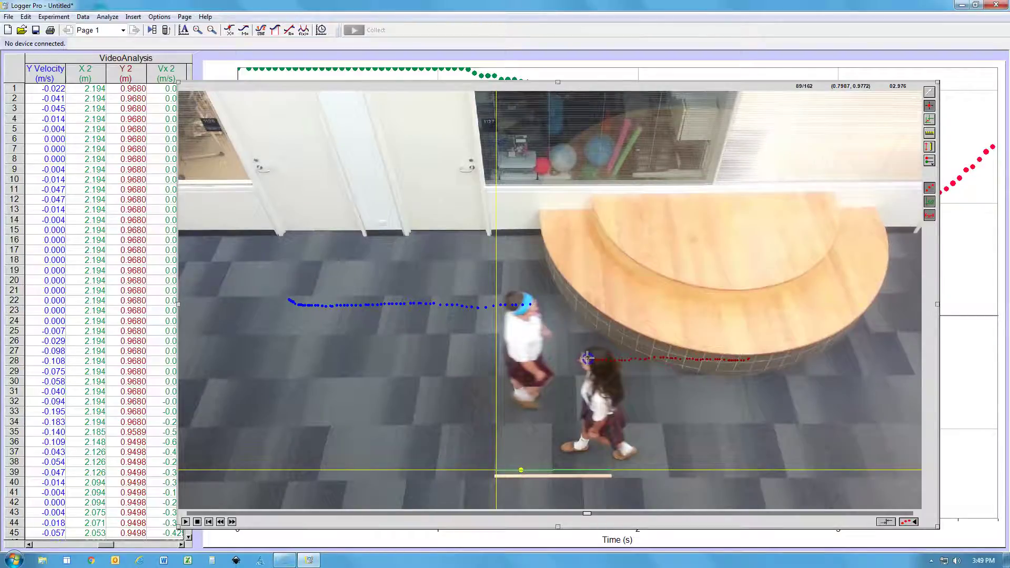
click(587, 359)
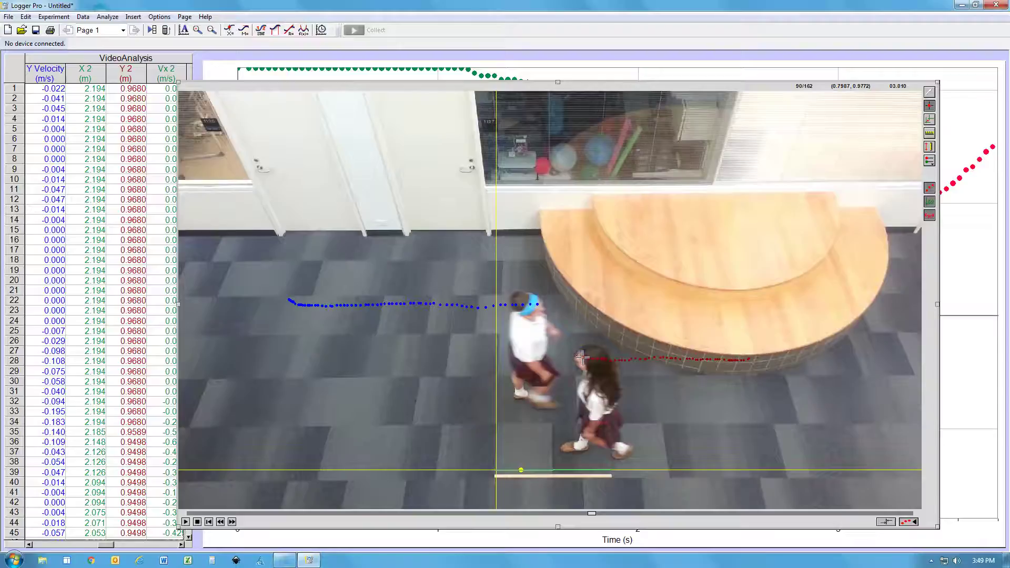
click(583, 356)
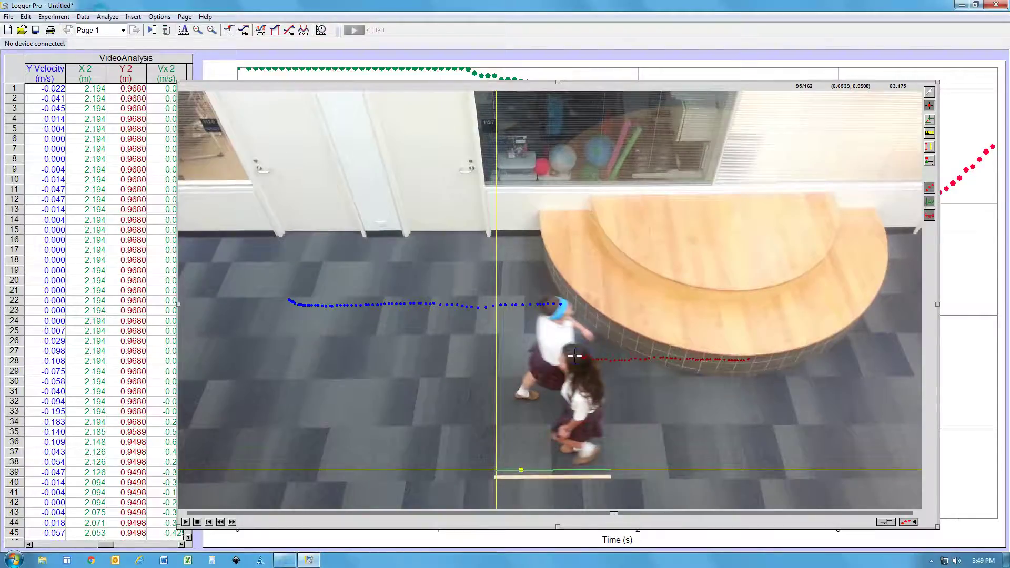
click(566, 356)
click(563, 357)
click(559, 357)
click(553, 358)
click(584, 357)
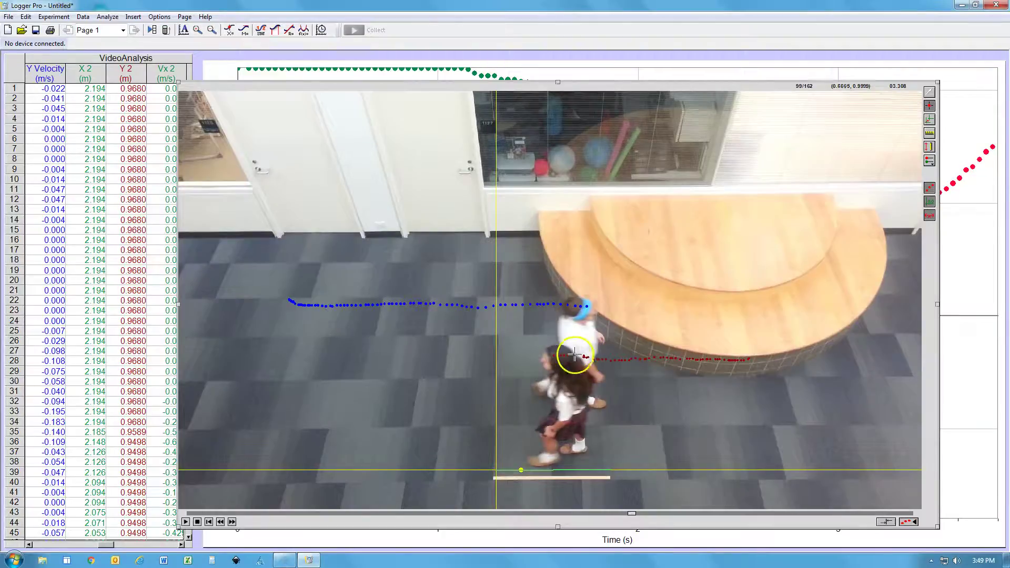
click(544, 357)
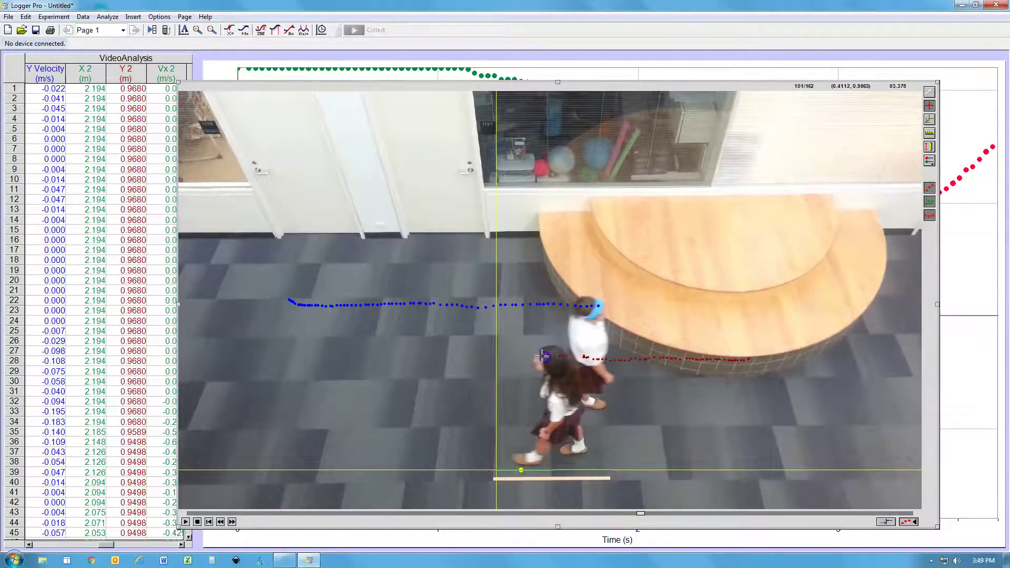
click(540, 357)
click(535, 357)
click(532, 356)
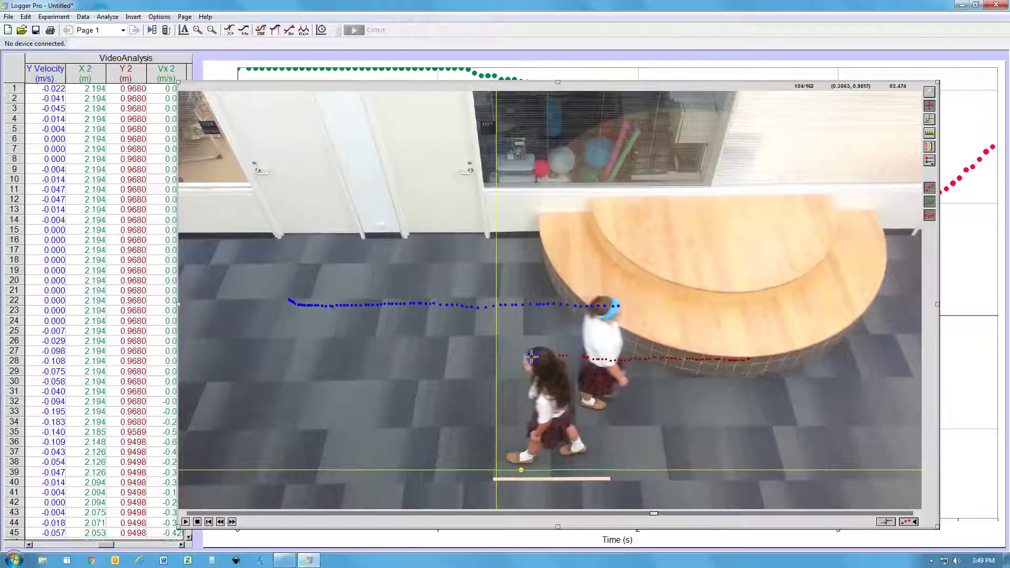
click(529, 357)
click(526, 358)
click(523, 358)
click(521, 358)
click(518, 358)
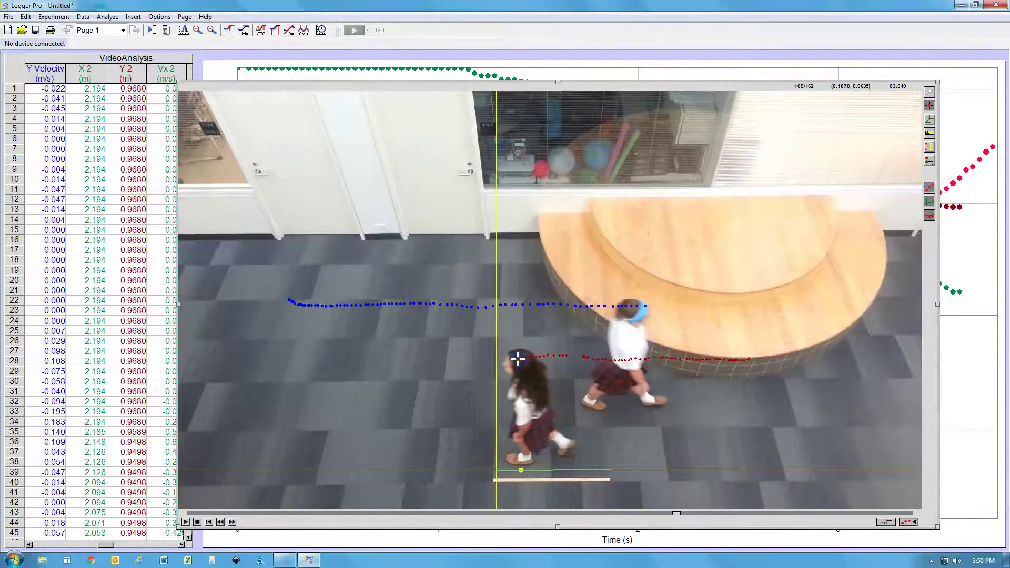
click(514, 358)
click(507, 358)
click(505, 358)
click(503, 358)
click(497, 359)
click(491, 359)
click(488, 359)
click(483, 360)
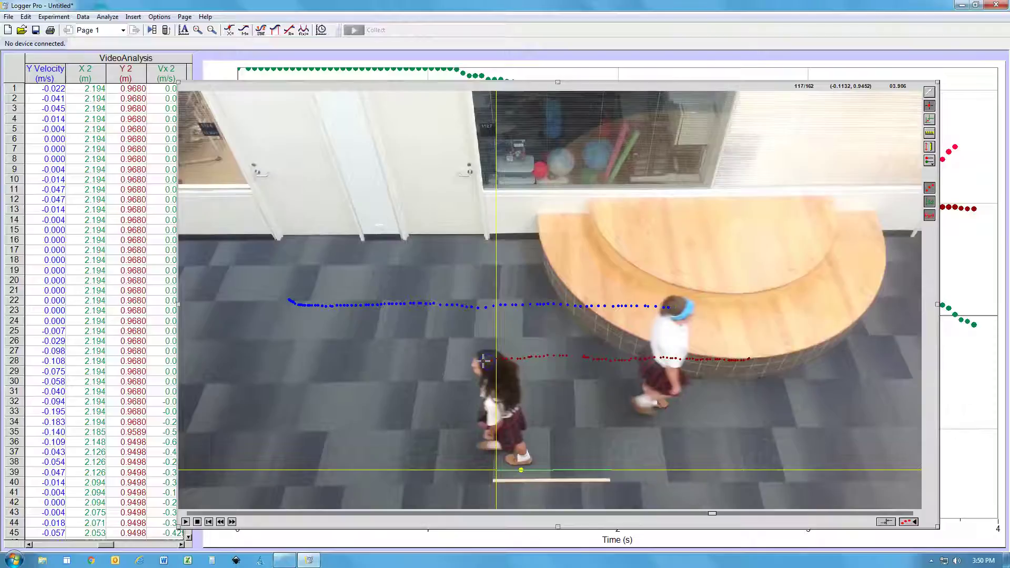
click(484, 360)
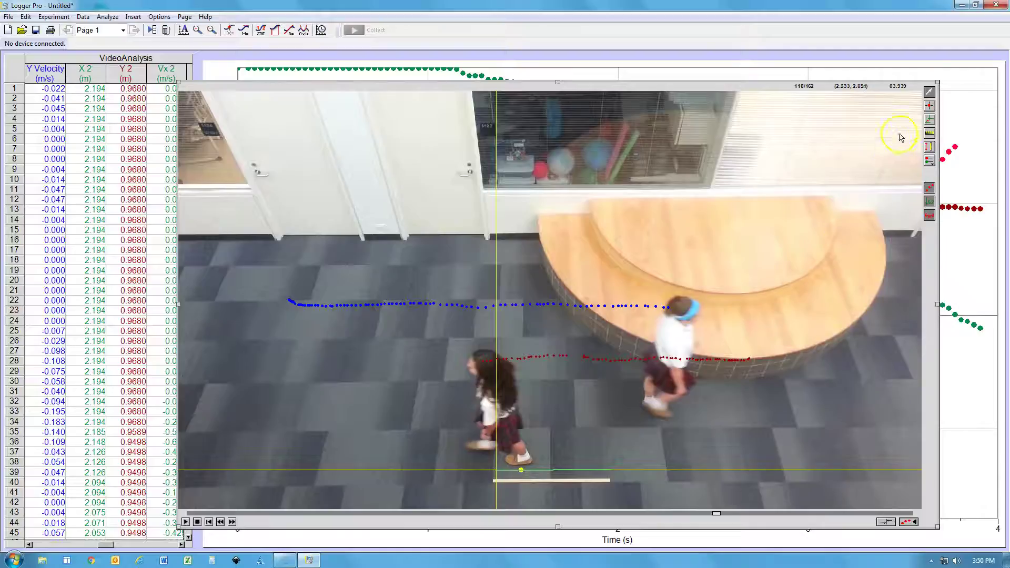
Step: Bring the graph in front of the movie and remove Y 2 (m) so only X (m) and X 2 (m) are plotted
click(964, 83)
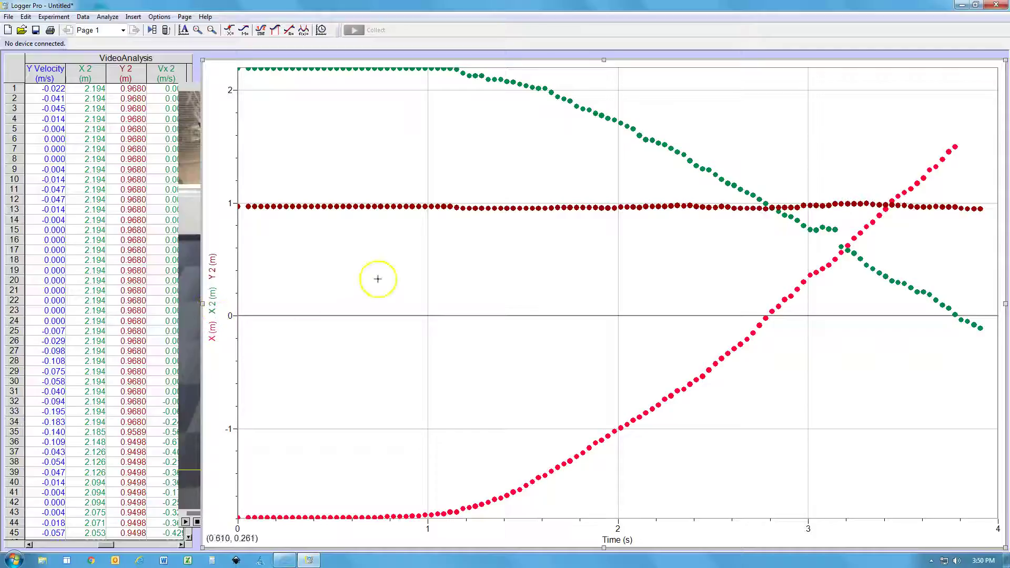
right_click(526, 257)
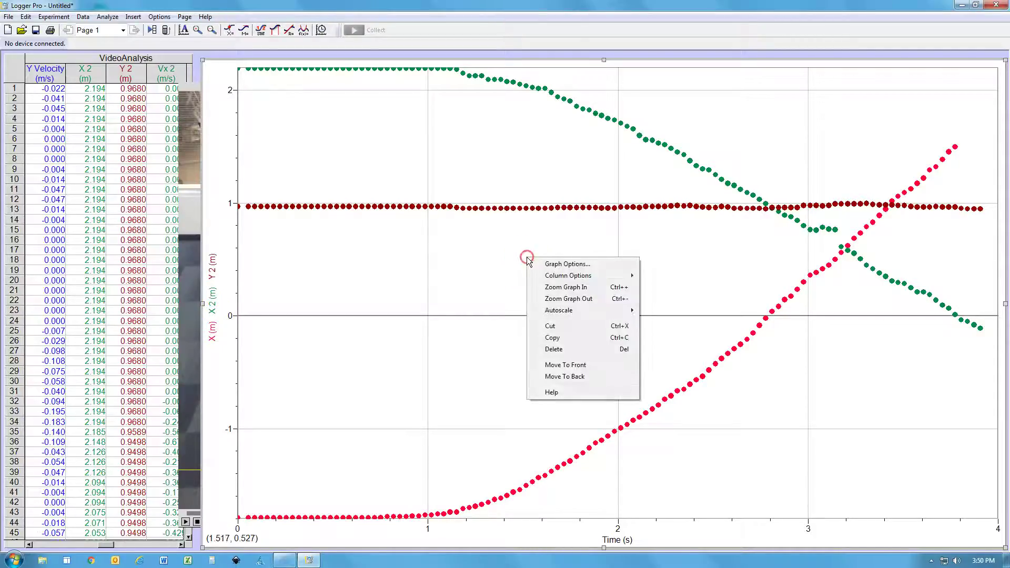
click(558, 264)
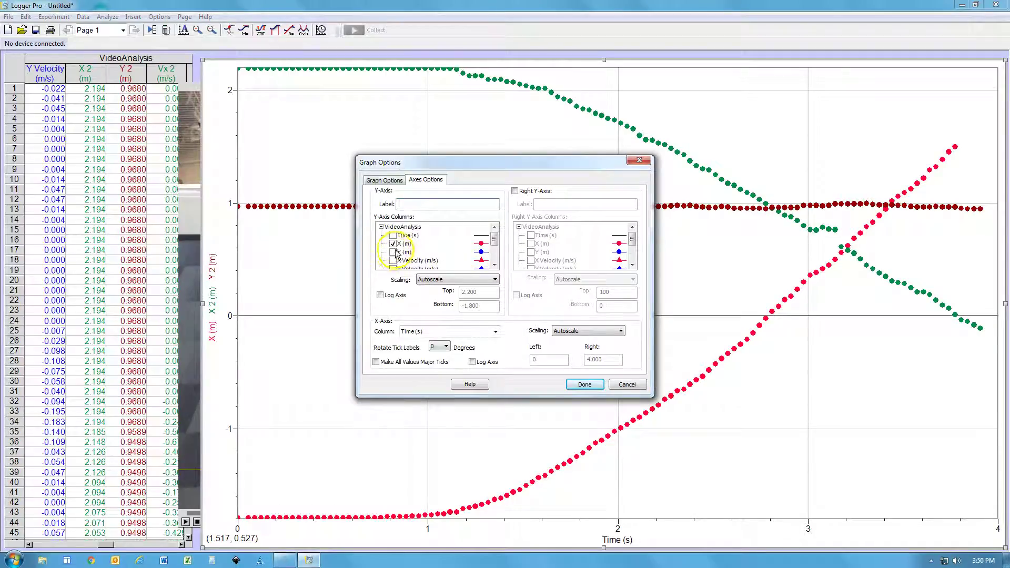
drag(494, 241, 494, 253)
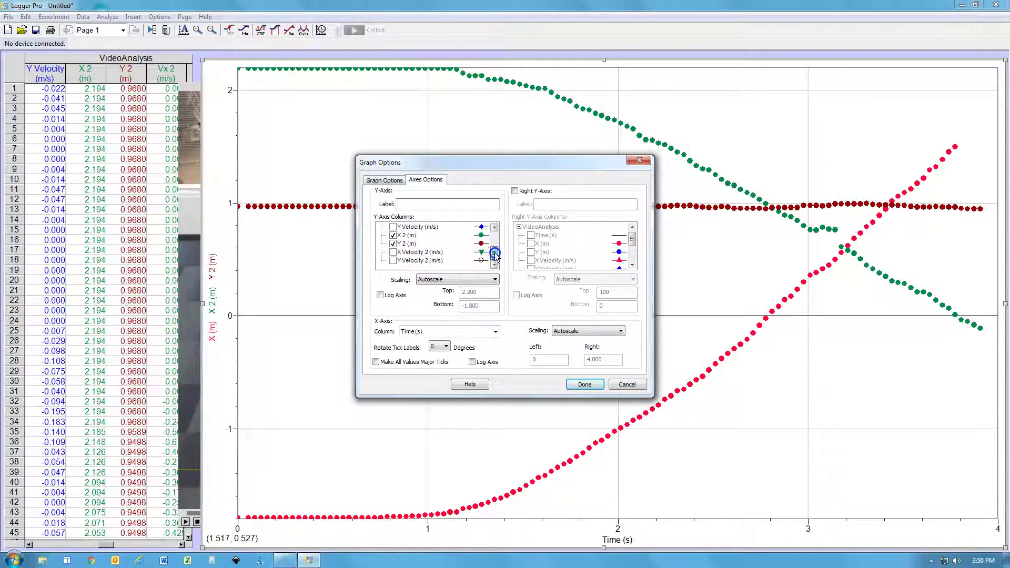
click(393, 245)
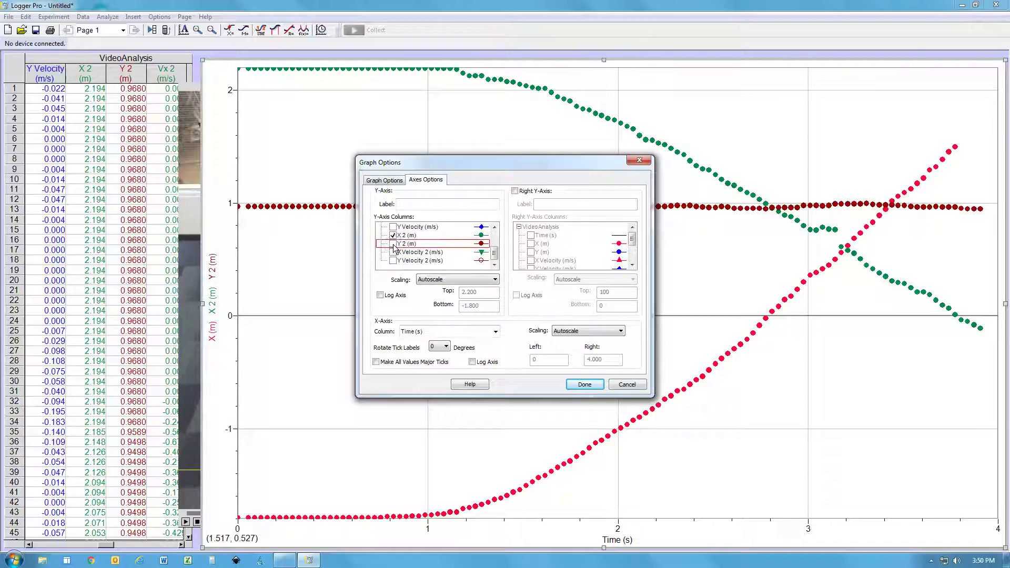
click(589, 385)
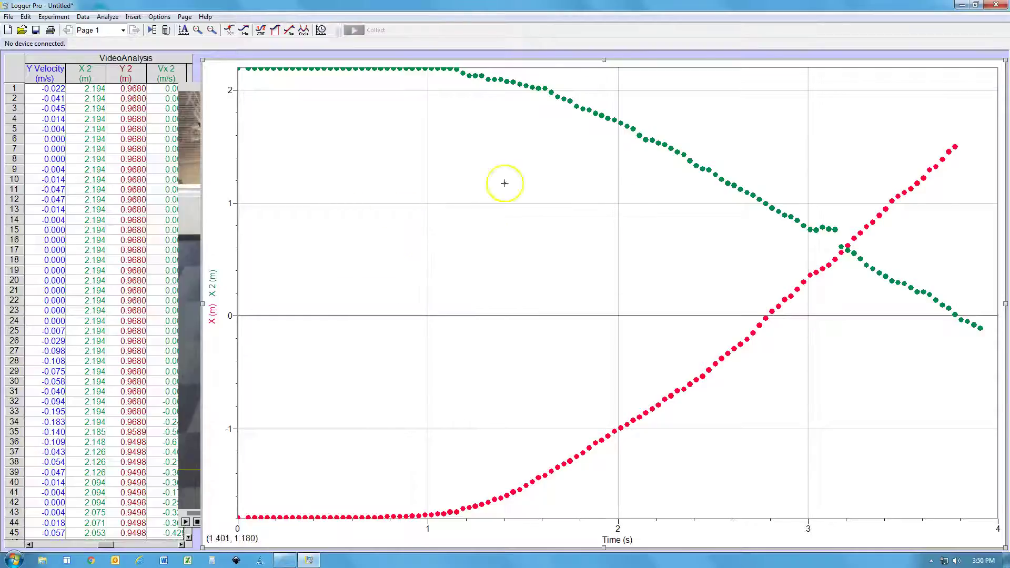
Step: Stretch the graph's vertical scale at both ends to leave space above and below the two curves
drag(237, 90, 235, 124)
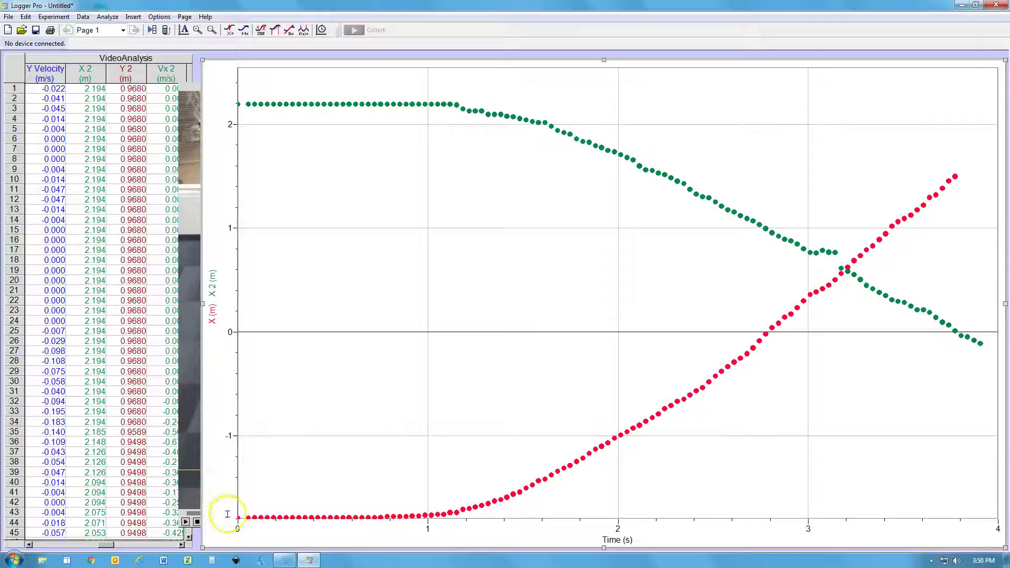
drag(241, 511, 239, 454)
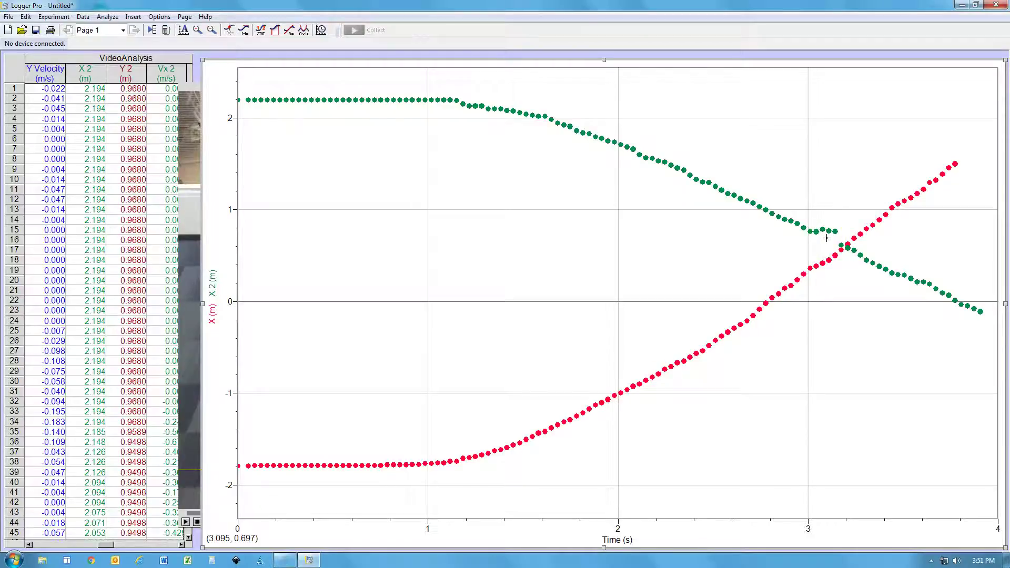
Step: Title the graph "Face to Face"
click(829, 237)
right_click(536, 246)
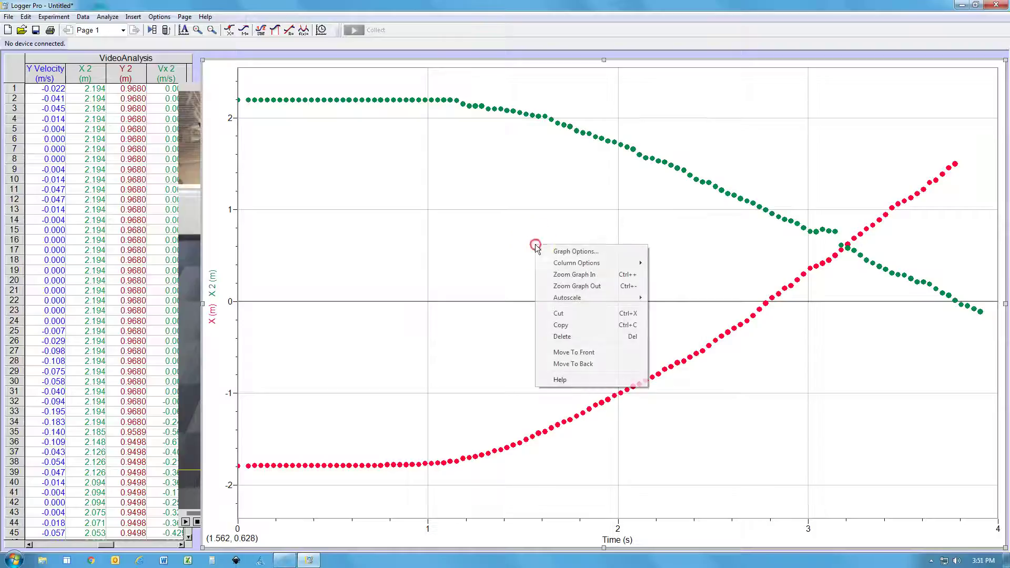
click(573, 252)
click(412, 202)
click(383, 180)
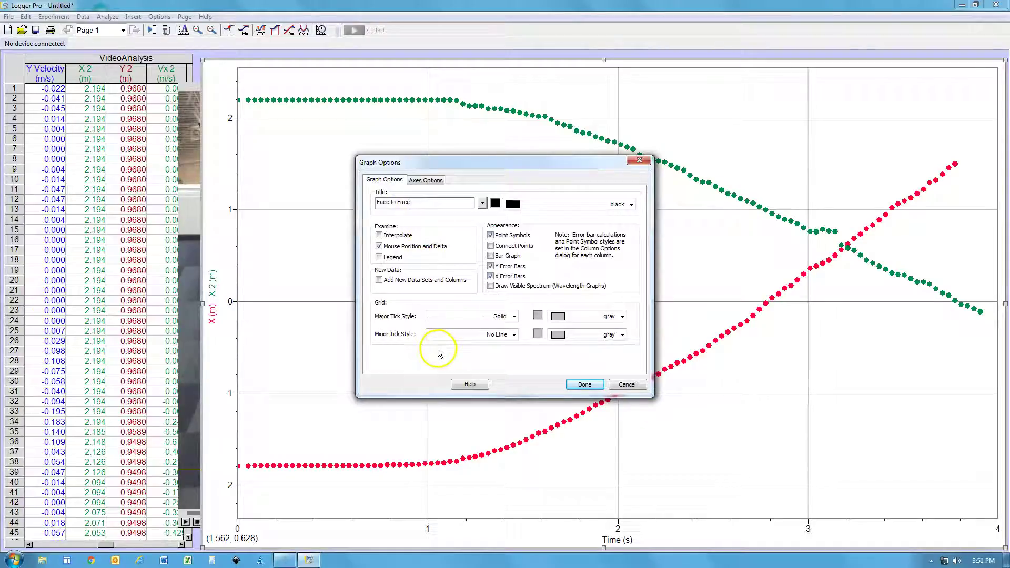
click(585, 385)
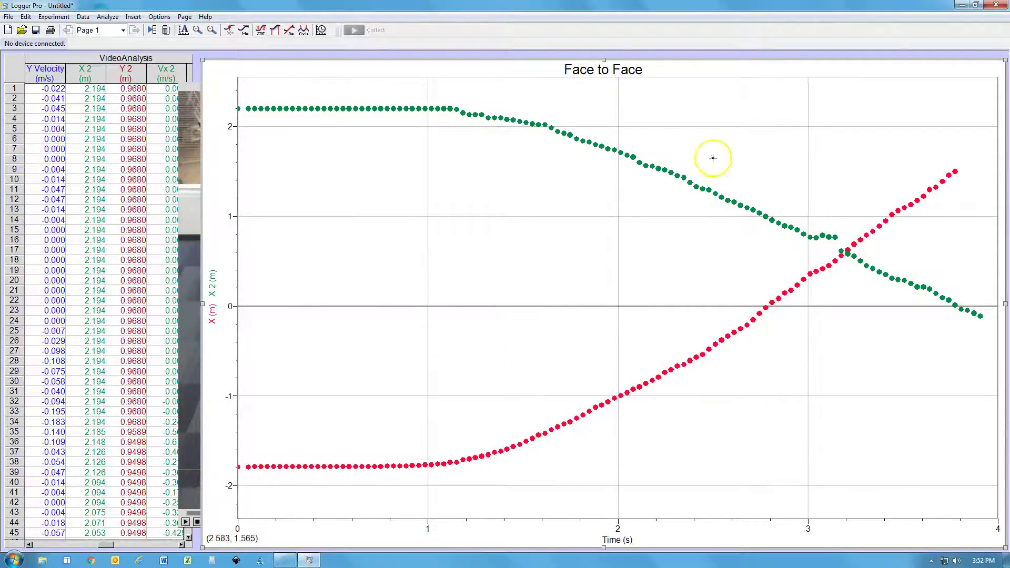
Step: Bring the movie to the front and auto-arrange the movie, data table and graph on the page
click(185, 108)
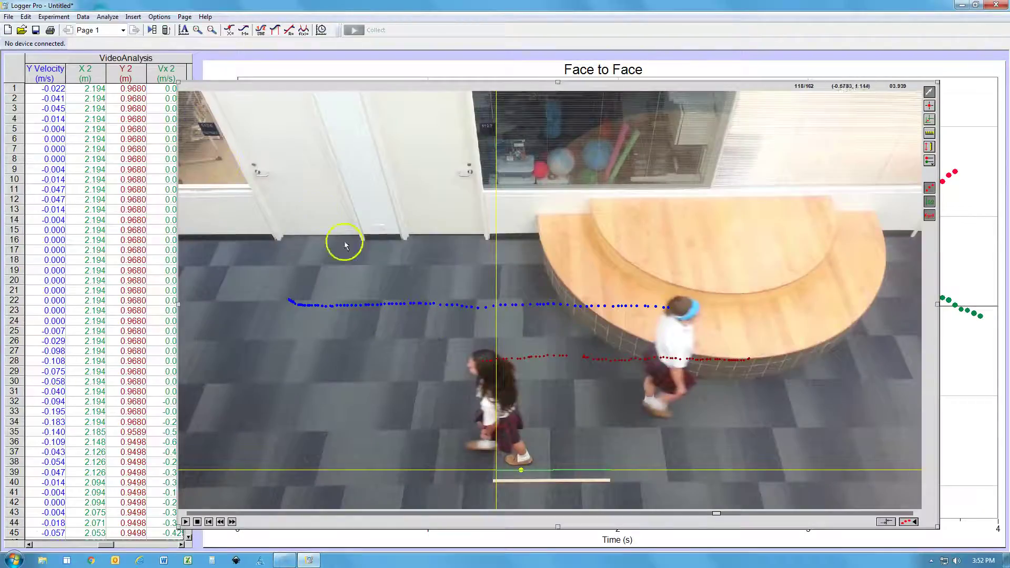
click(184, 17)
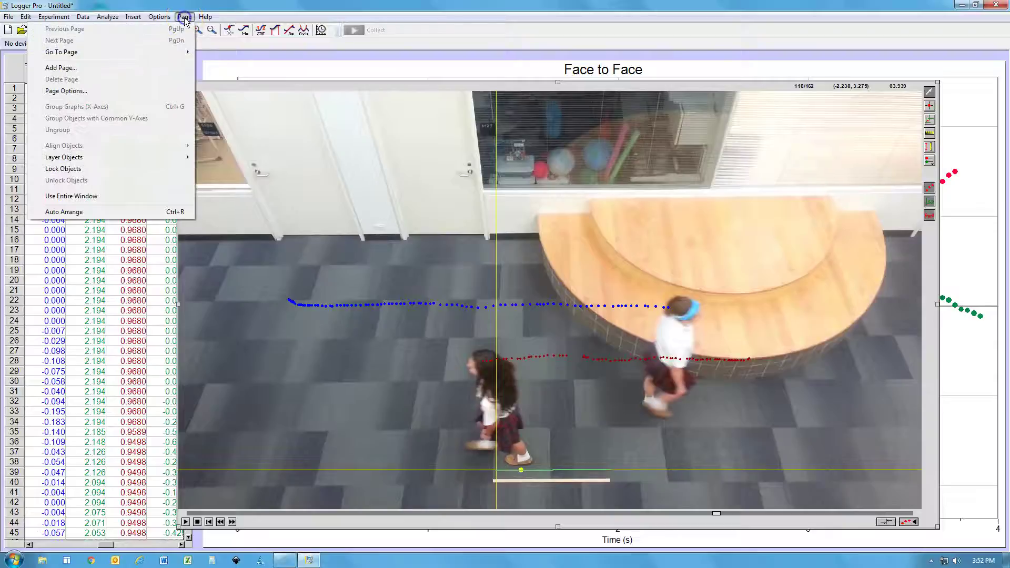
click(64, 213)
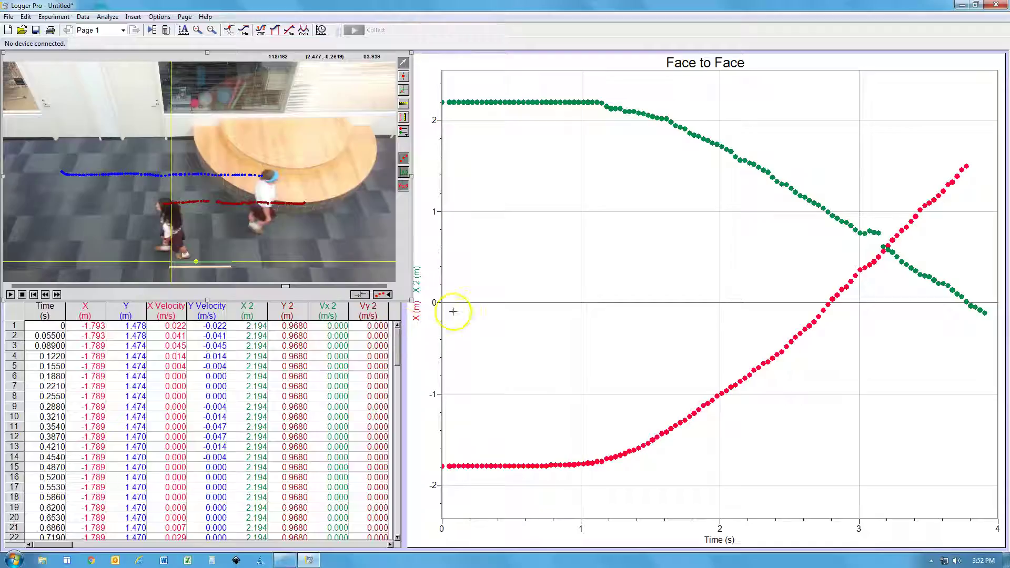
Step: Save the file as "face to face" in the College_Prep_Physics > 1617 > Constant Velocity folder
click(8, 18)
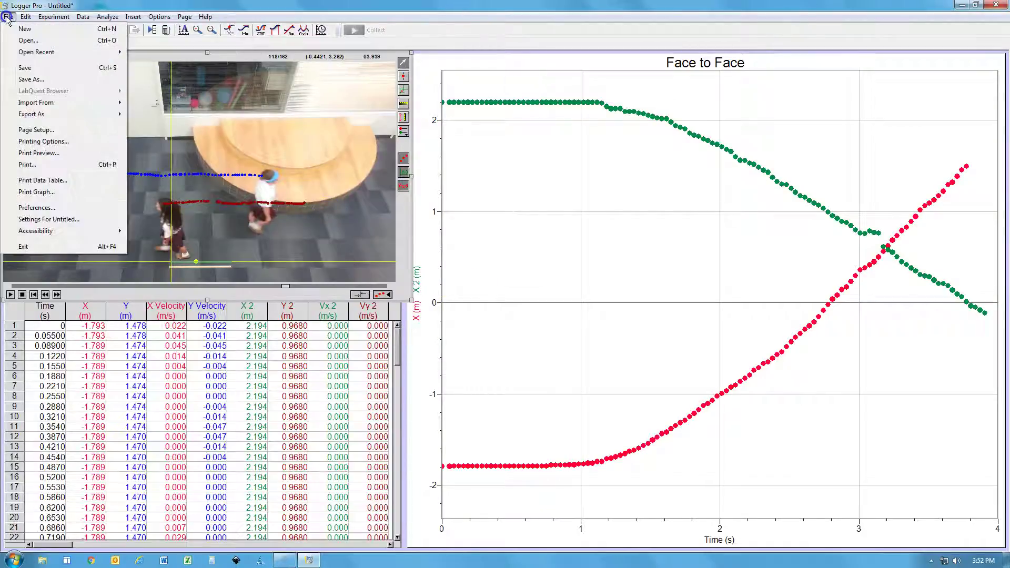
click(32, 80)
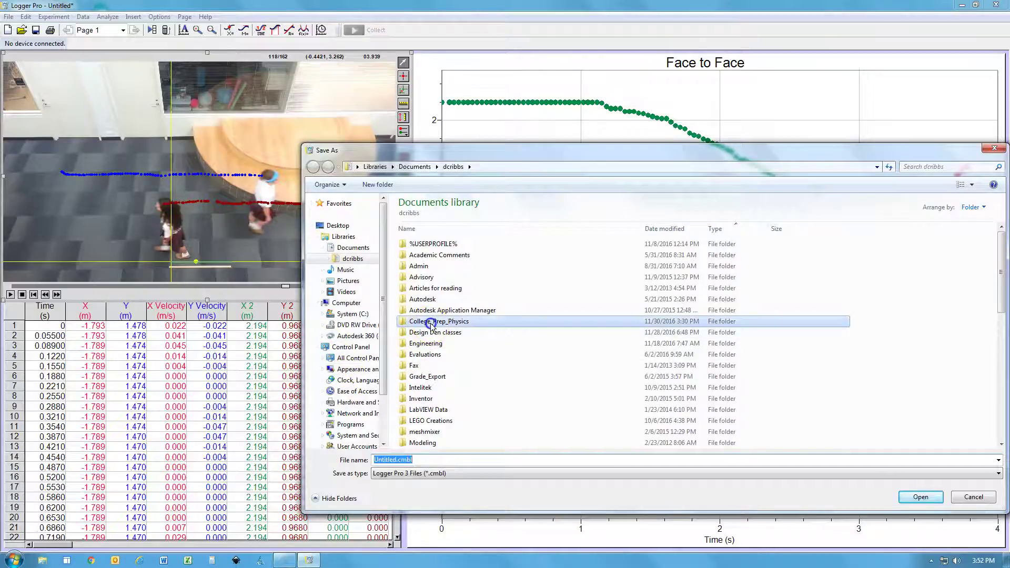
double_click(429, 322)
double_click(416, 255)
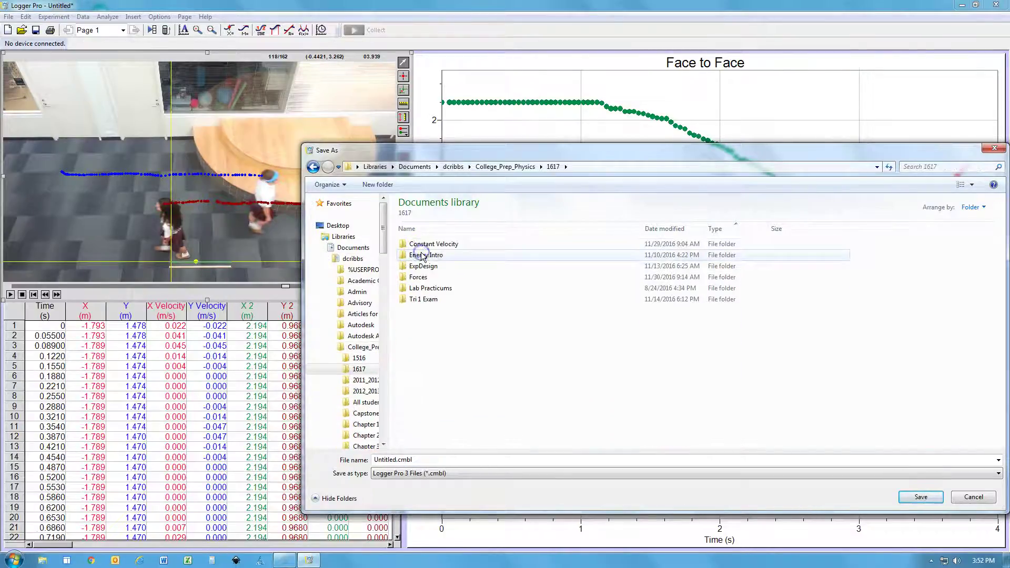
double_click(426, 245)
drag(436, 461, 374, 457)
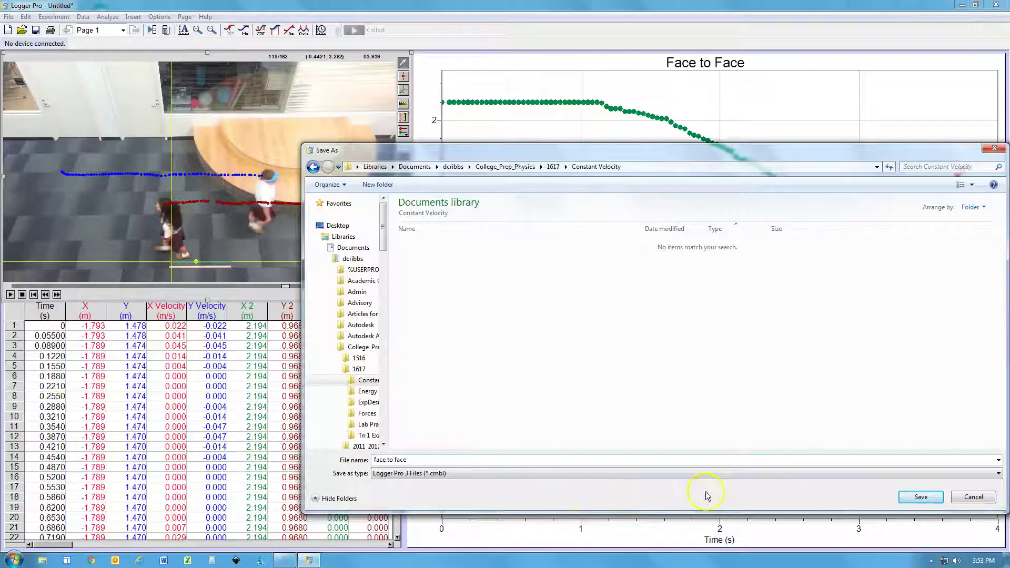
click(919, 496)
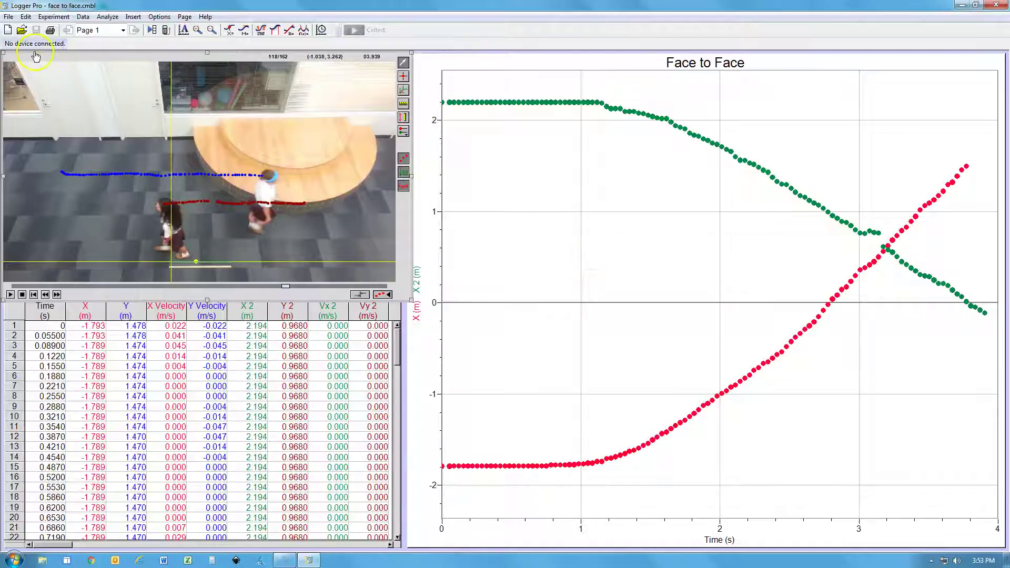
Step: Start a new file and insert the movie passing.mp4 from the Documents folder College_Prep_Physics > Chapter 2
click(7, 31)
click(133, 16)
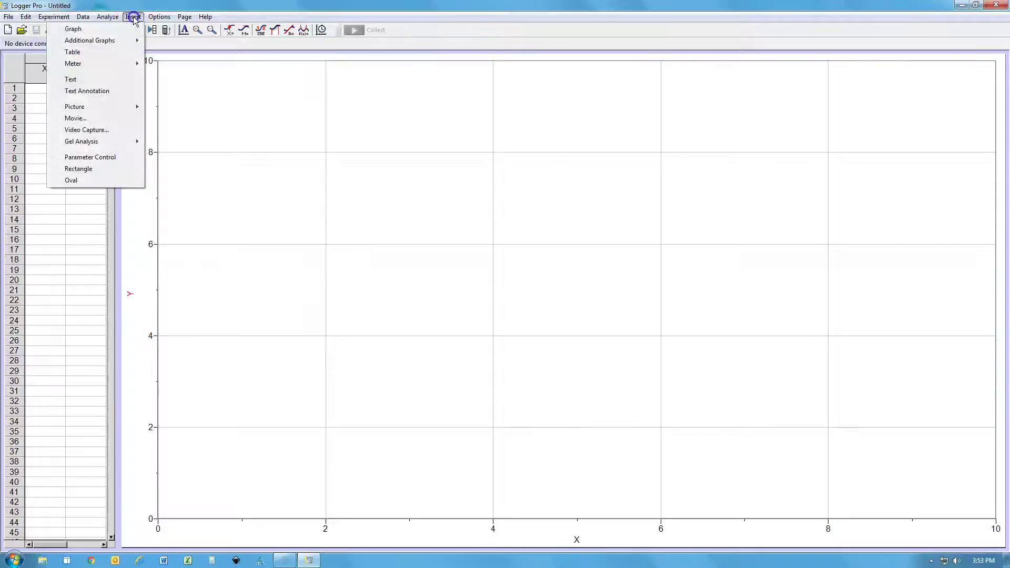
click(86, 119)
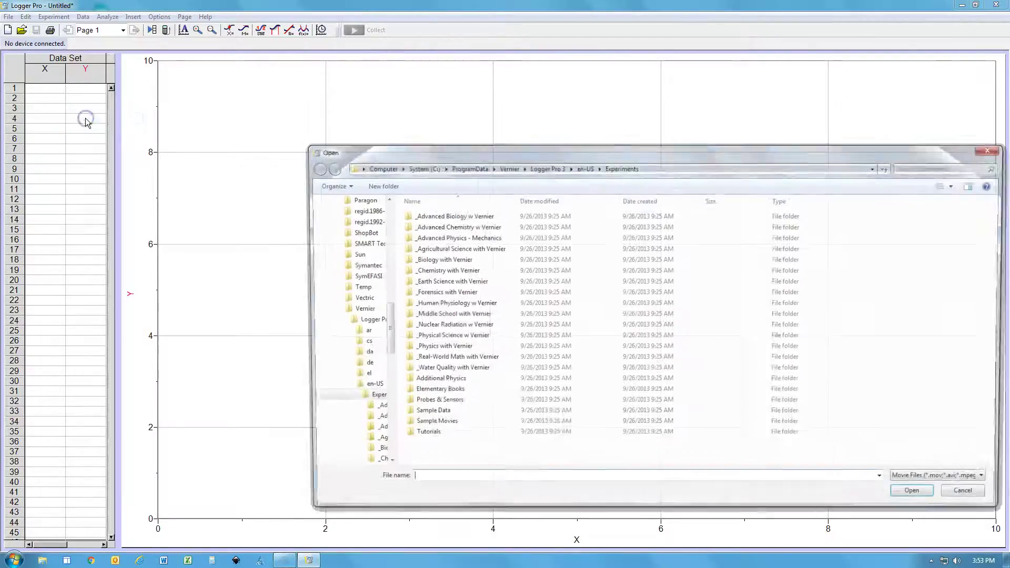
drag(385, 277, 386, 208)
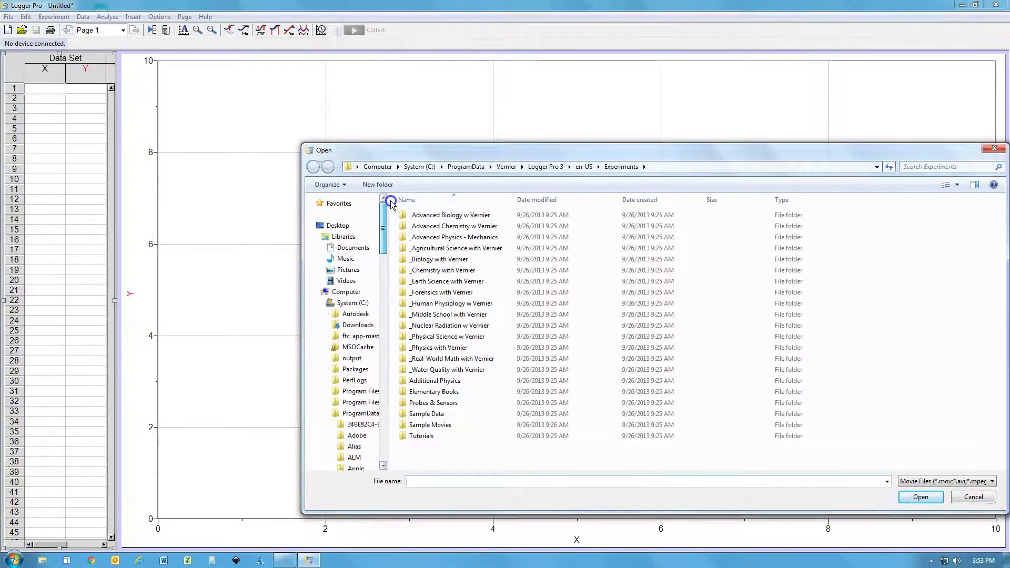
click(353, 247)
click(433, 321)
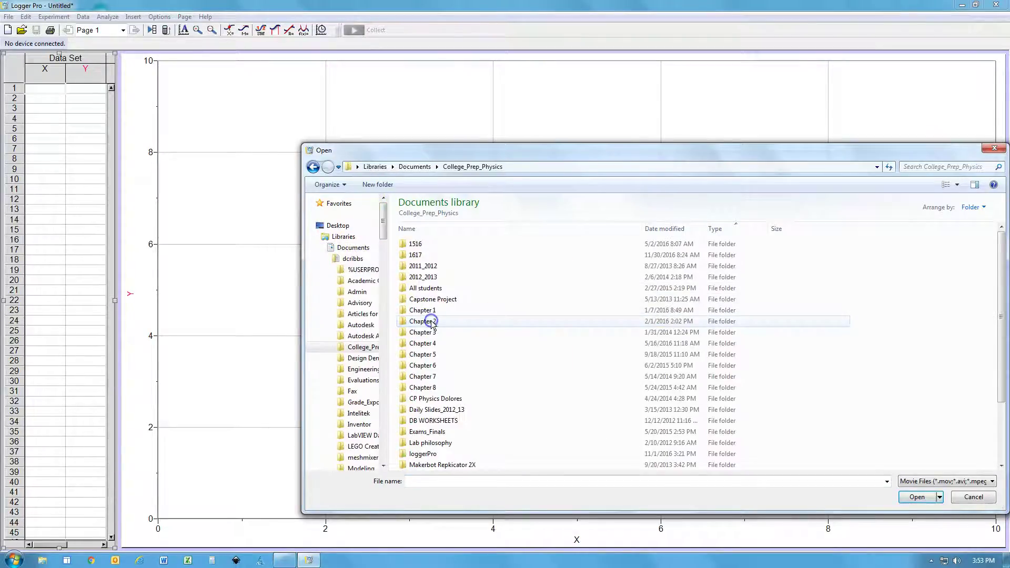
double_click(423, 321)
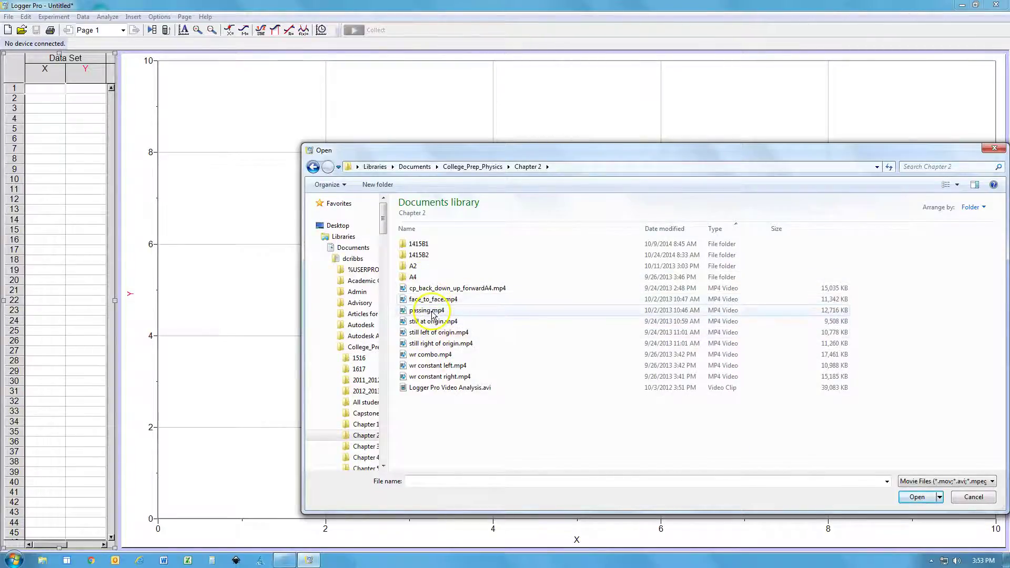
click(427, 310)
click(916, 497)
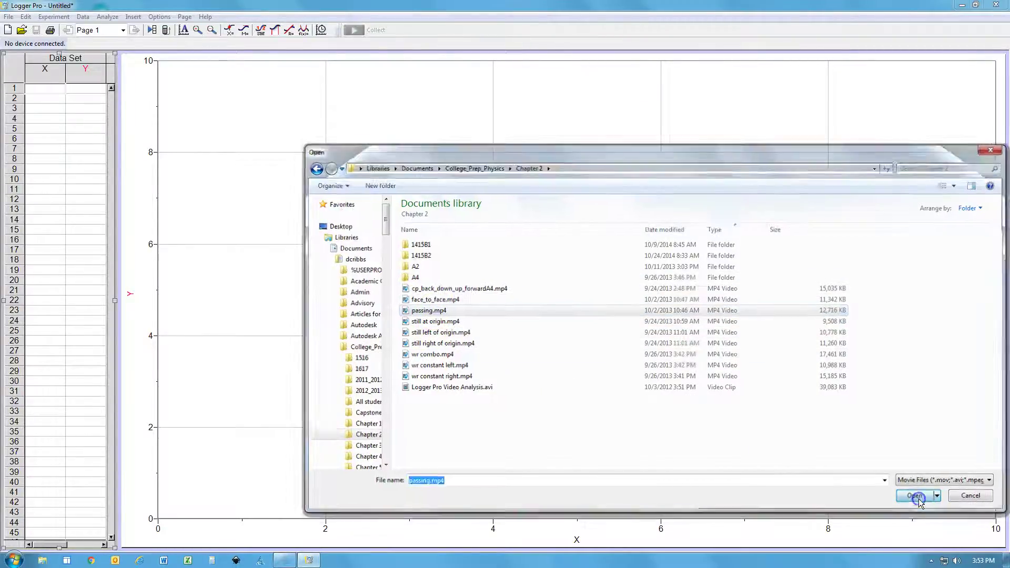